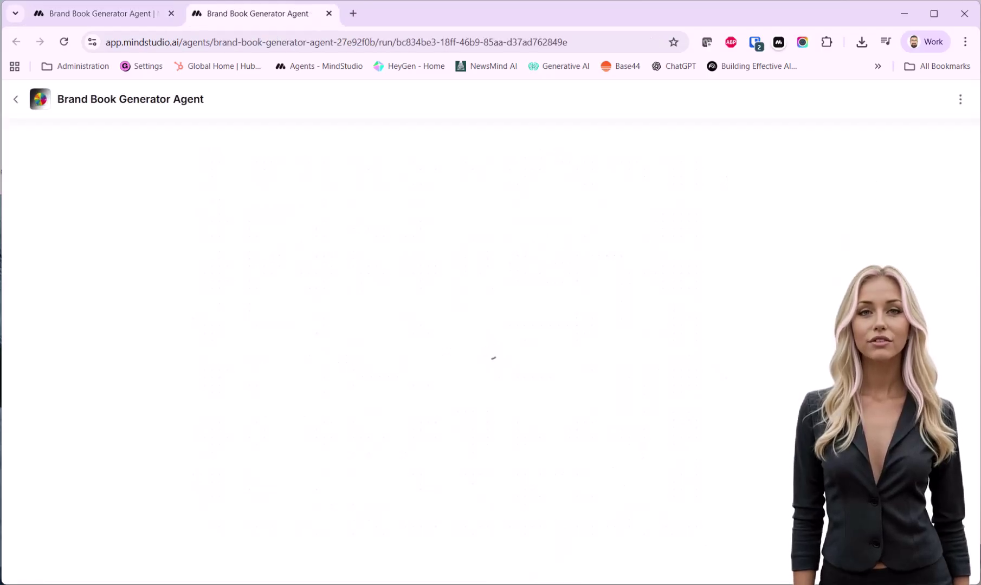
Upload the MindStudio logo.png wordmark as the visual anchor and generate the BrandBook from the completed brand form.
{"action": "scroll", "coordinate": [485, 352], "scroll_direction": "down", "scroll_amount": 4}
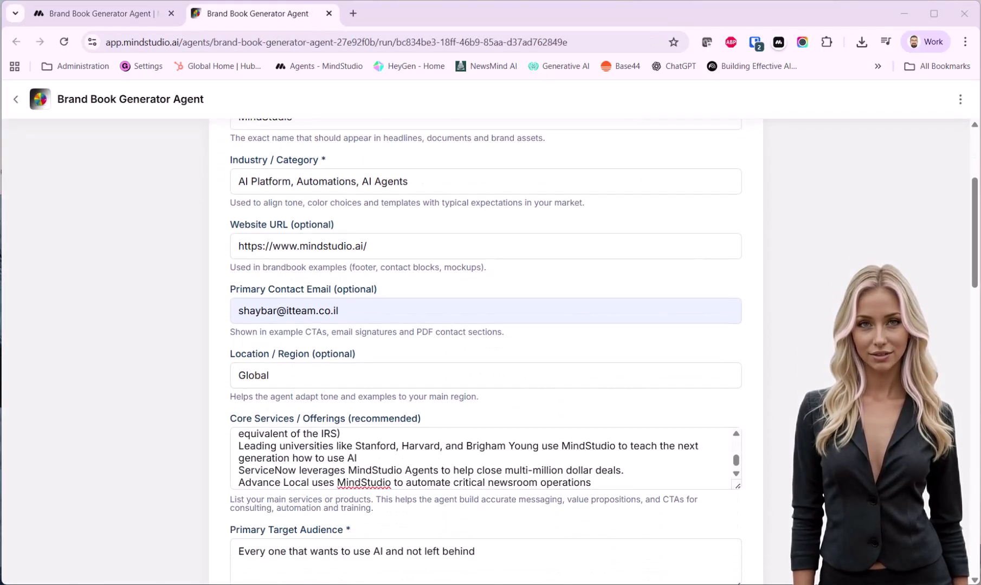
{"action": "scroll", "coordinate": [485, 352], "scroll_direction": "down", "scroll_amount": 4}
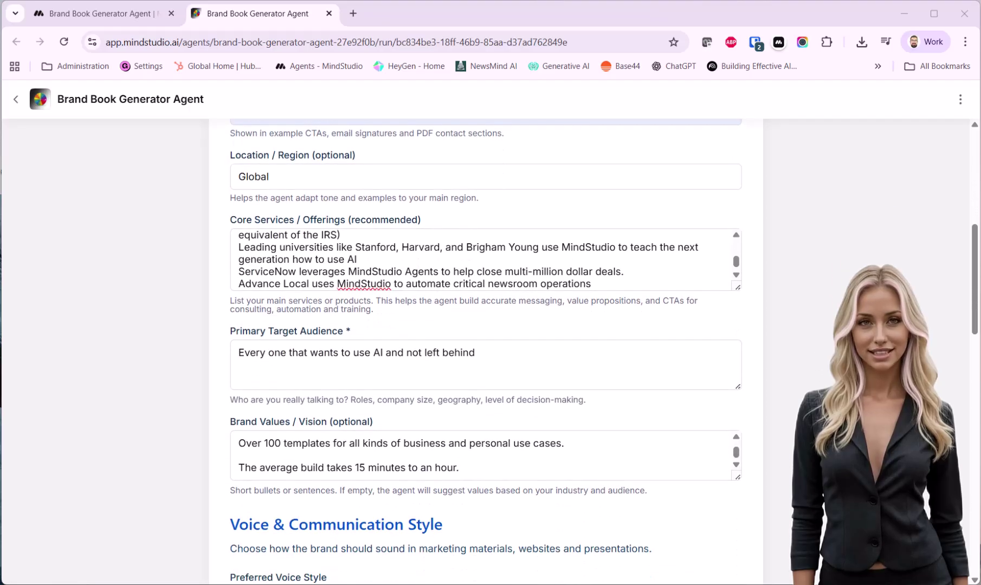
{"action": "scroll", "coordinate": [485, 352], "scroll_direction": "down", "scroll_amount": 3}
{"action": "scroll", "coordinate": [485, 352], "scroll_direction": "down", "scroll_amount": 10}
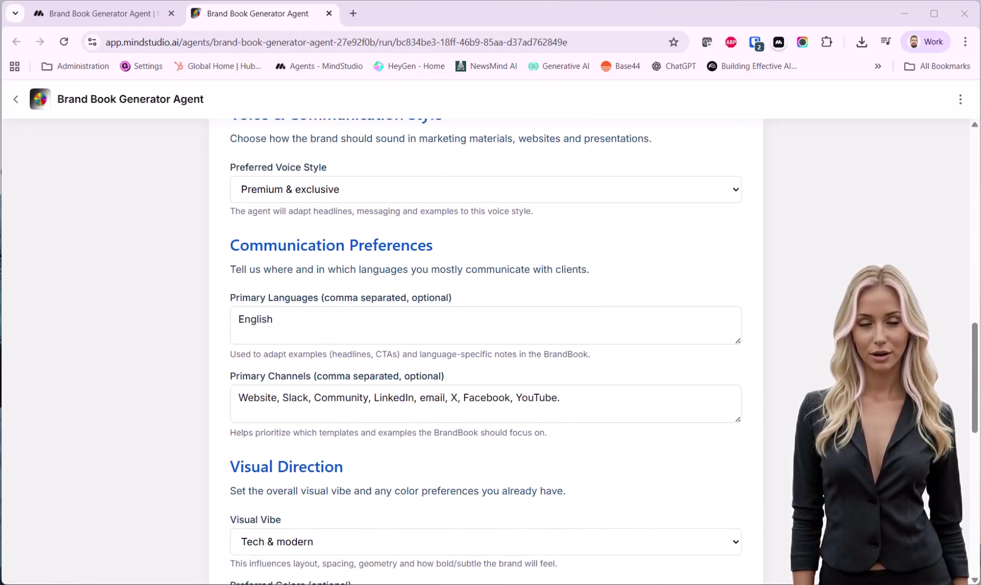
{"action": "scroll", "coordinate": [575, 339], "scroll_direction": "down", "scroll_amount": 6}
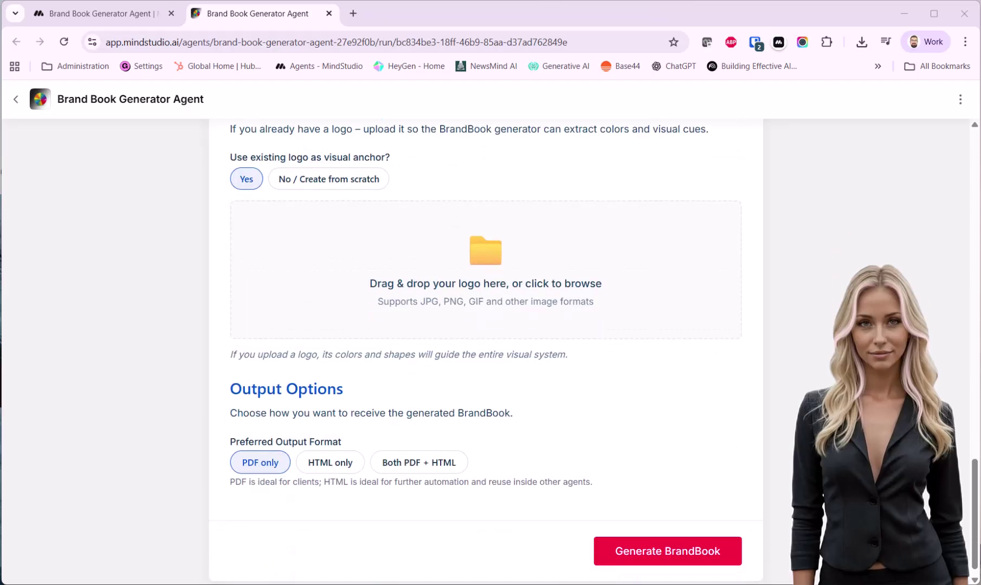
{"action": "left_click", "coordinate": [478, 300]}
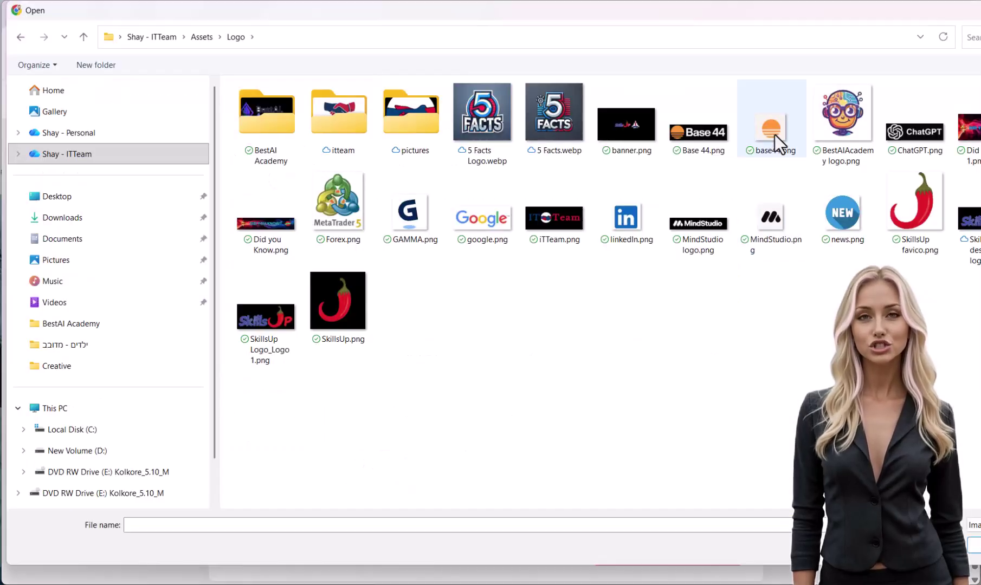
{"action": "left_click", "coordinate": [705, 227]}
{"action": "double_click", "coordinate": [705, 225]}
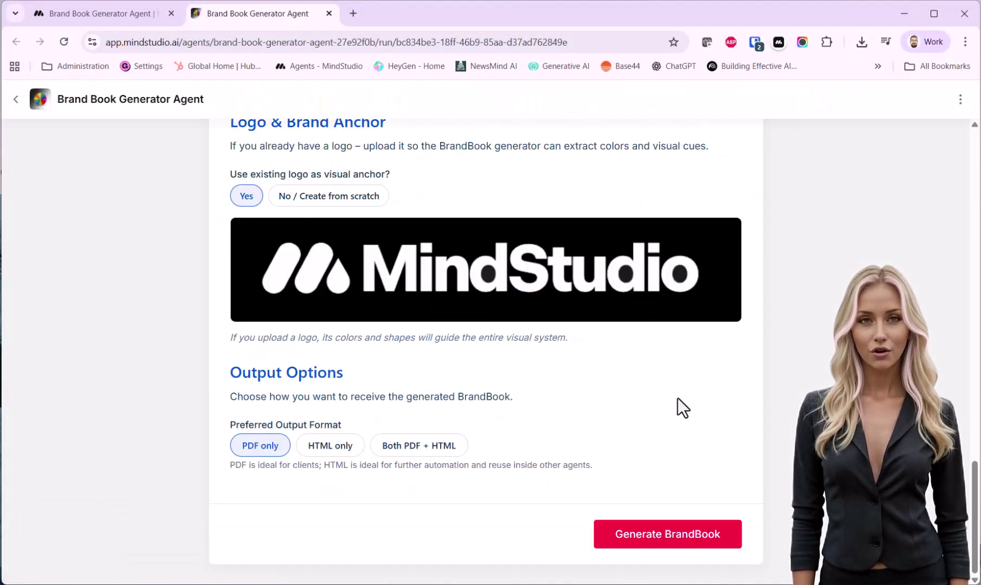
{"action": "left_click", "coordinate": [681, 541]}
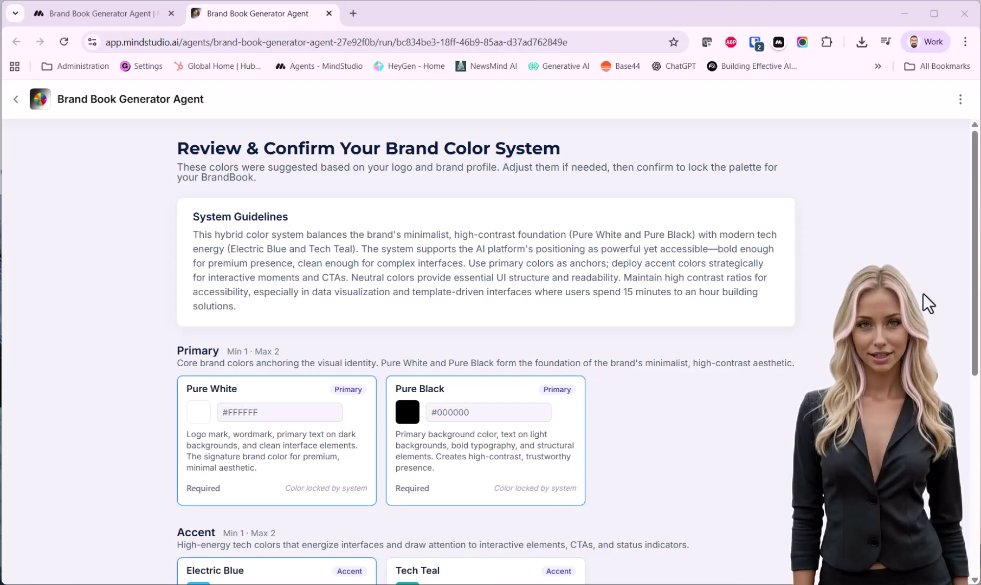
Review the suggested primary, accent and neutral colors and confirm the brand color system.
{"action": "scroll", "coordinate": [923, 294], "scroll_direction": "down", "scroll_amount": 3}
{"action": "scroll", "coordinate": [722, 285], "scroll_direction": "down", "scroll_amount": 4}
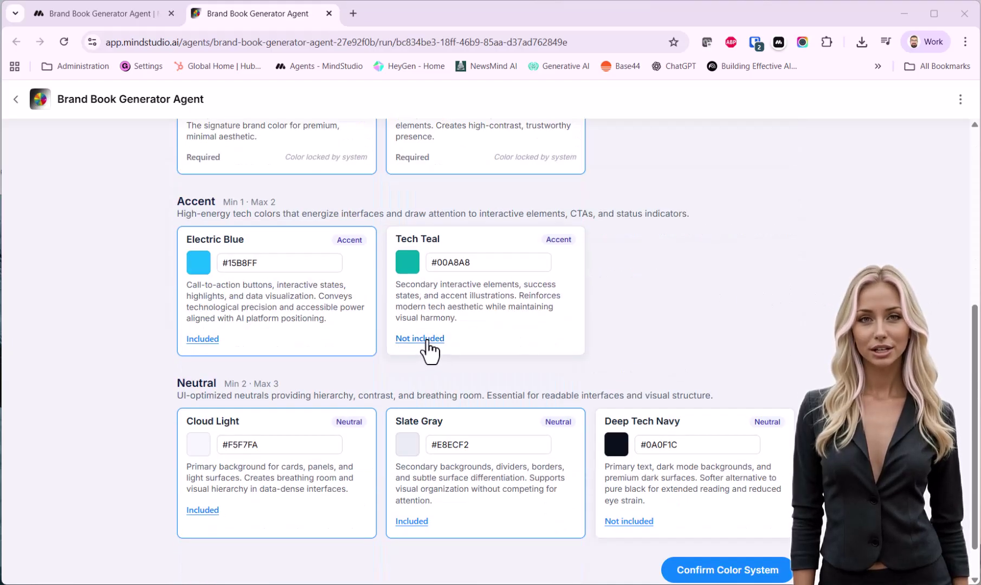
{"action": "scroll", "coordinate": [629, 342], "scroll_direction": "down", "scroll_amount": 1}
{"action": "left_click", "coordinate": [691, 529]}
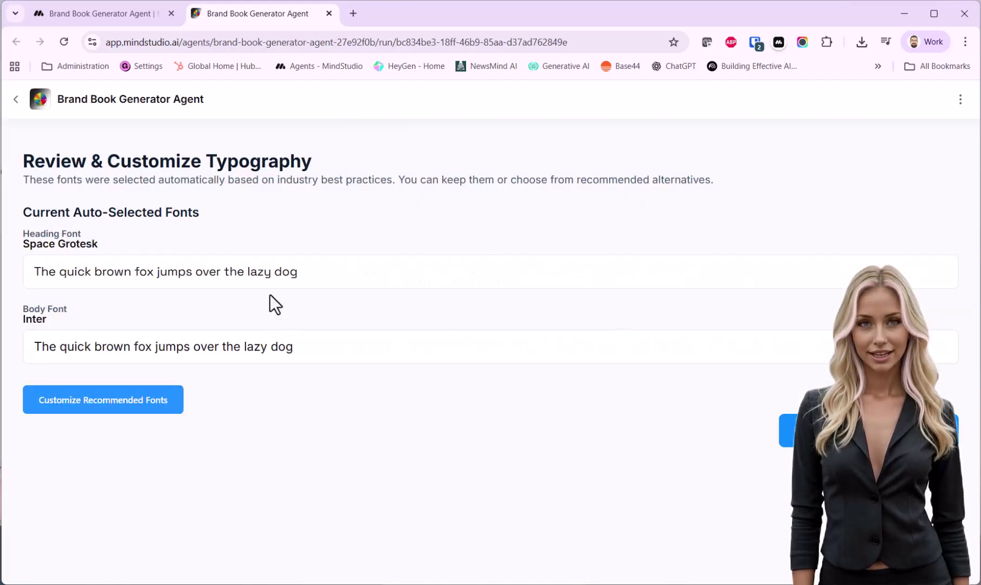
Customize the typography with Sora as the heading font and Work Sans as the body font, and confirm it.
{"action": "left_click", "coordinate": [127, 411]}
{"action": "left_click", "coordinate": [225, 454]}
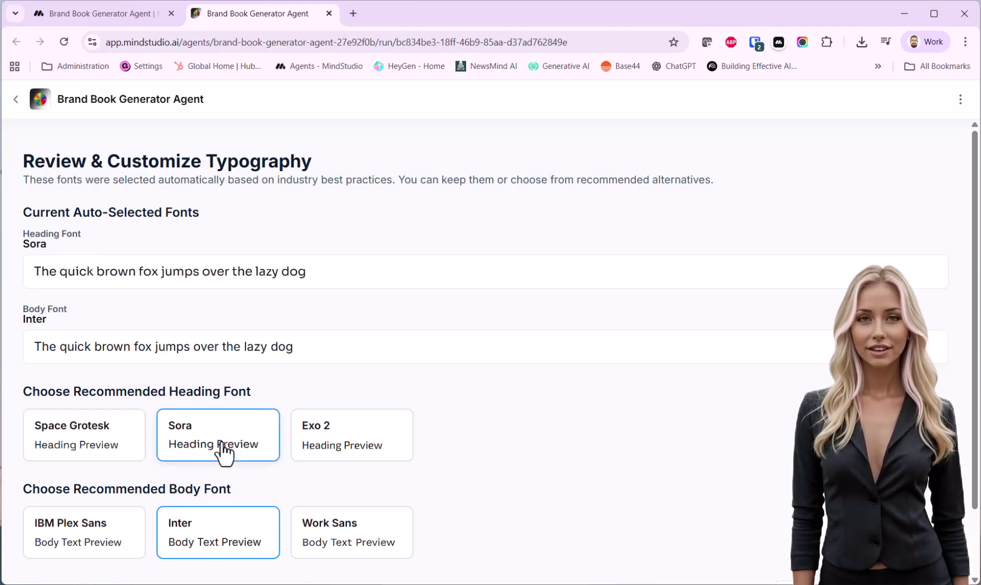
{"action": "left_click", "coordinate": [325, 534]}
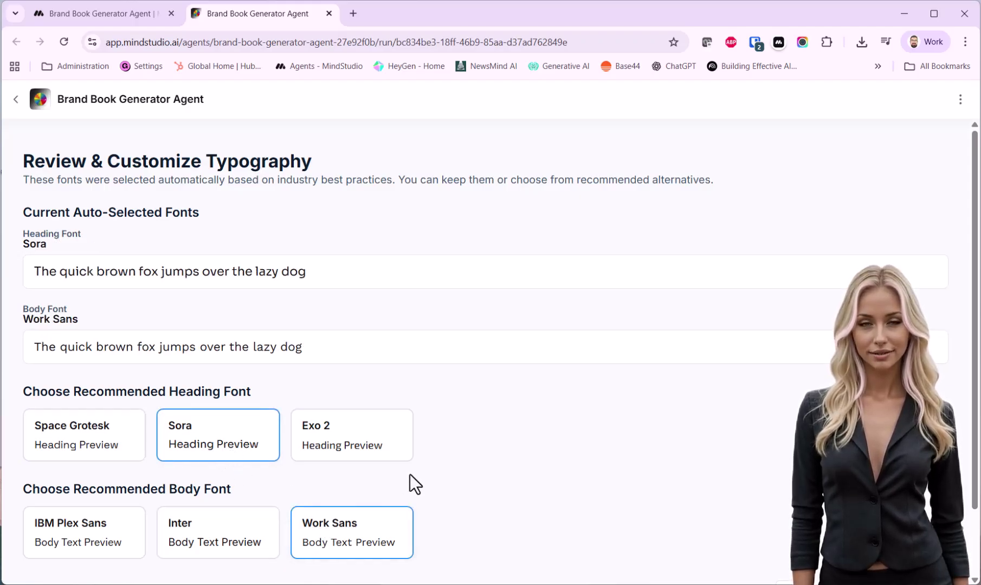
{"action": "scroll", "coordinate": [471, 455], "scroll_direction": "down", "scroll_amount": 2}
{"action": "left_click", "coordinate": [904, 514]}
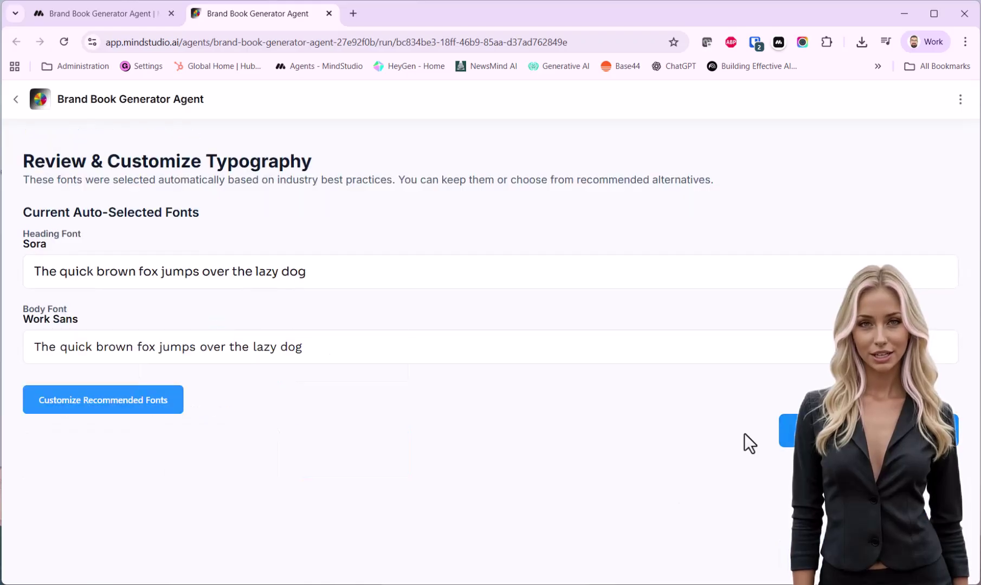
{"action": "left_click", "coordinate": [780, 433]}
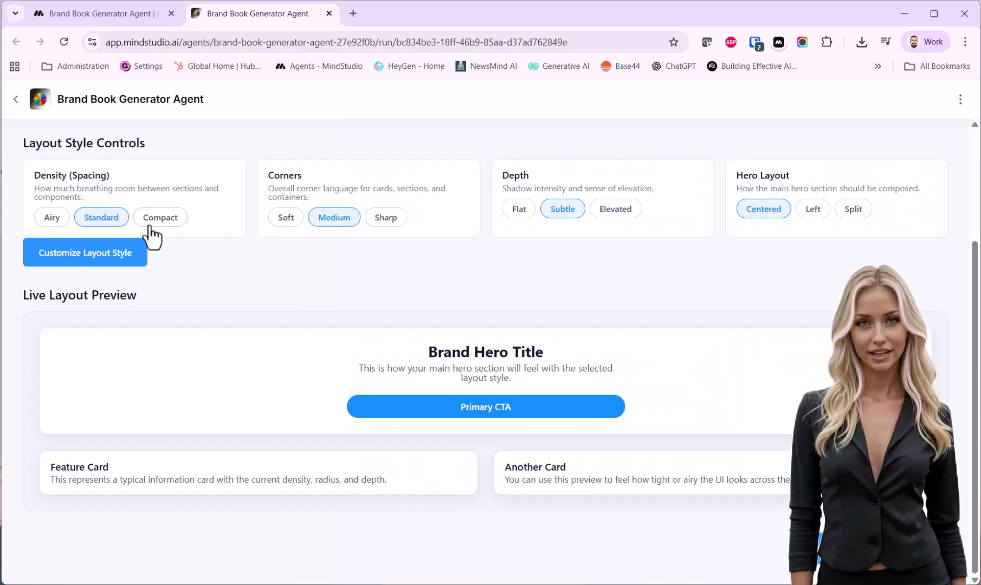
Try the Airy and Compact density options in the layout preview and return the density to Standard.
{"action": "left_click", "coordinate": [52, 219]}
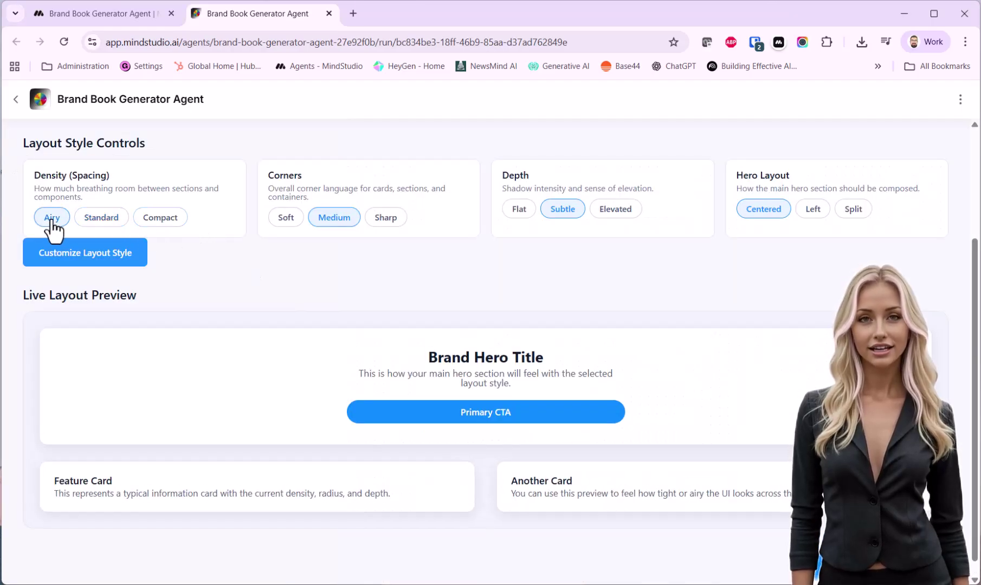
{"action": "left_click", "coordinate": [98, 220]}
{"action": "left_click", "coordinate": [158, 219]}
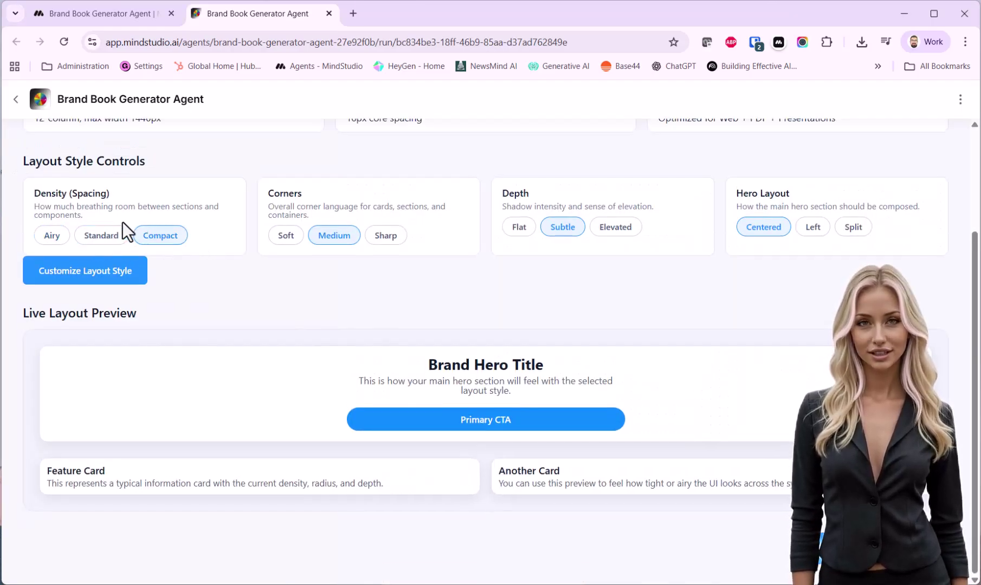
{"action": "left_click", "coordinate": [107, 237]}
Set the layout depth to Elevated, and compare the Left and Split hero layouts before returning to Centered.
{"action": "left_click", "coordinate": [611, 230]}
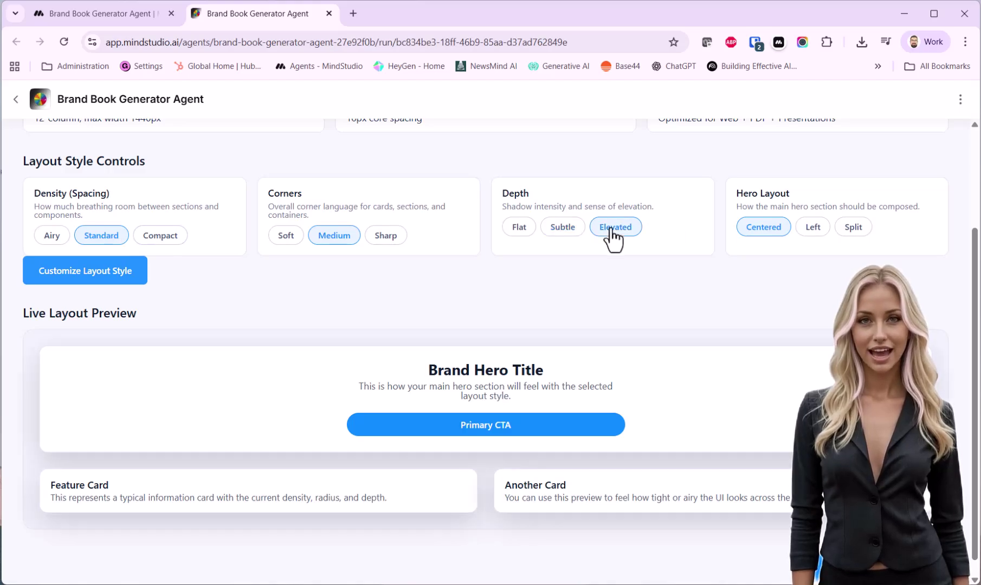
{"action": "left_click", "coordinate": [814, 231]}
{"action": "left_click", "coordinate": [853, 230]}
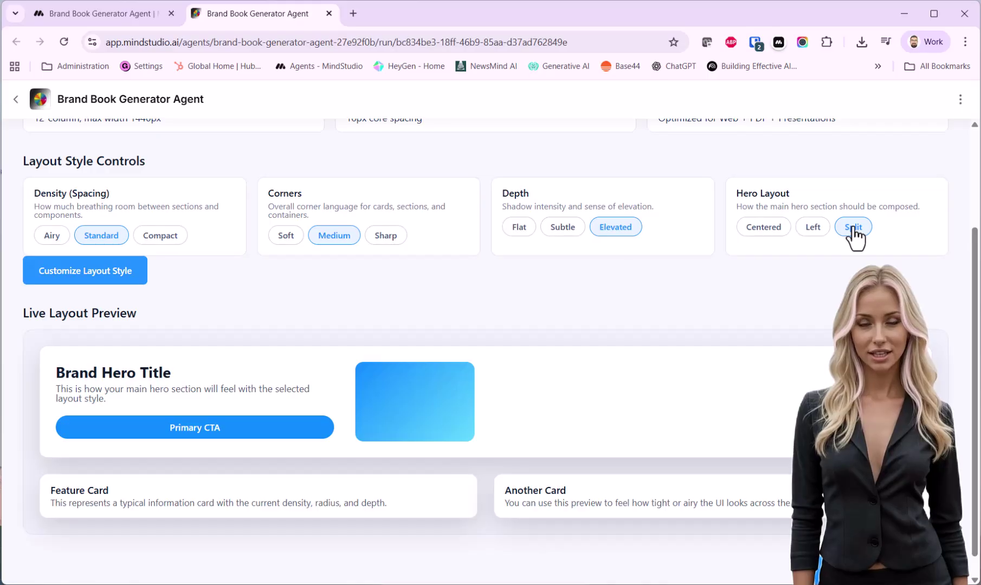
{"action": "left_click", "coordinate": [813, 230]}
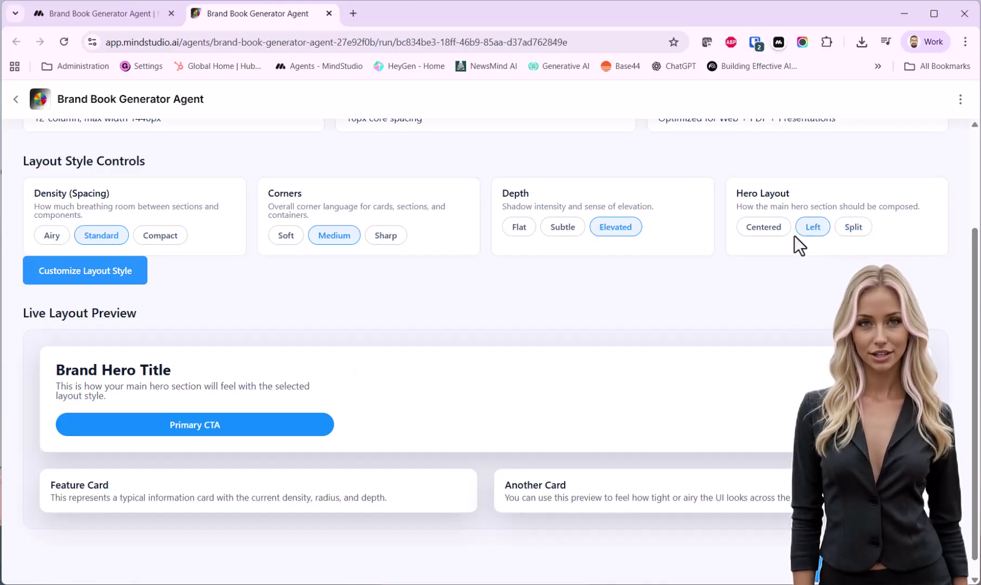
{"action": "left_click", "coordinate": [764, 231]}
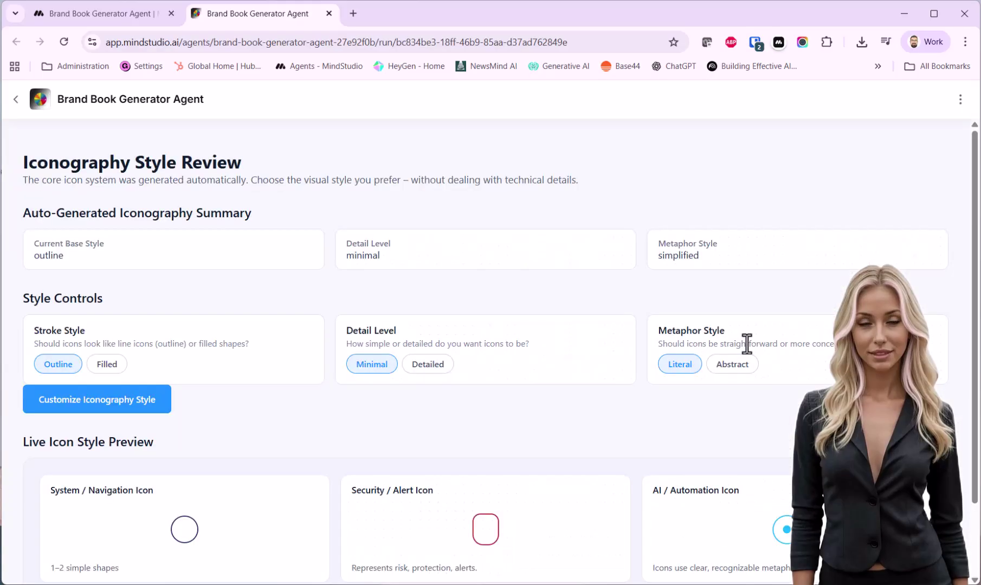
Compare the icon stroke, detail and metaphor options and settle on Outline strokes, Detailed level and Literal metaphors.
{"action": "scroll", "coordinate": [574, 423], "scroll_direction": "down", "scroll_amount": 2}
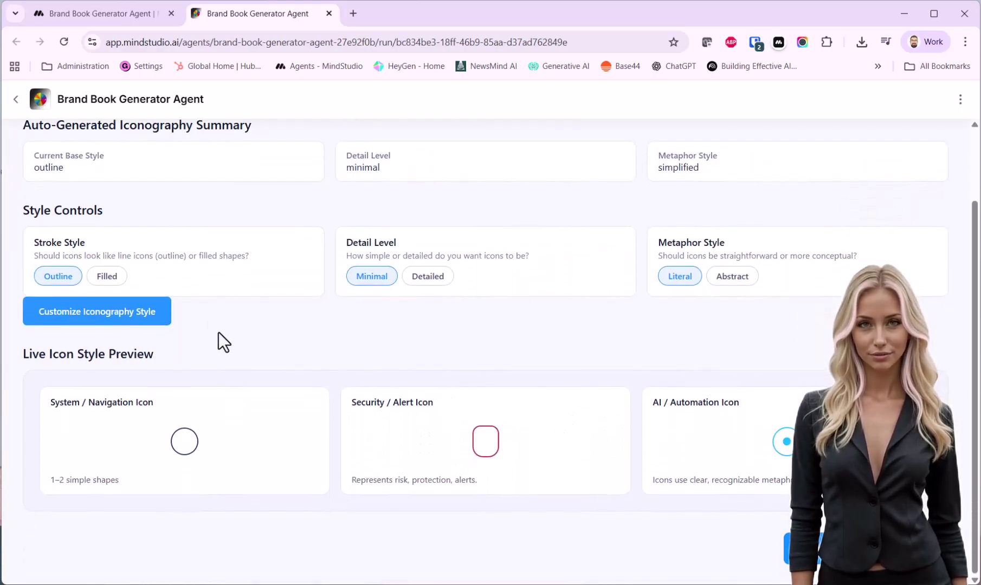
{"action": "left_click", "coordinate": [107, 278]}
{"action": "left_click", "coordinate": [65, 277]}
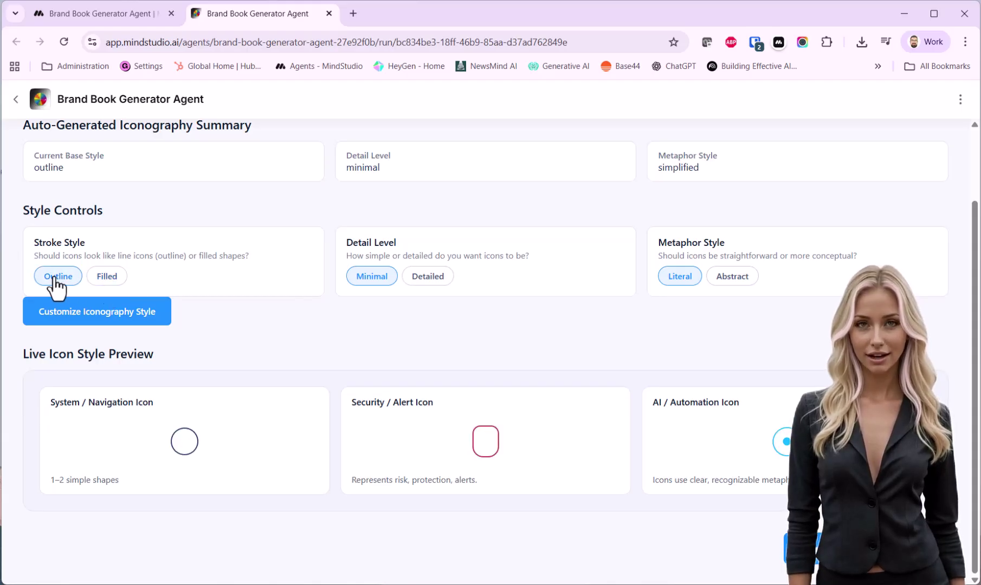
{"action": "left_click", "coordinate": [428, 278]}
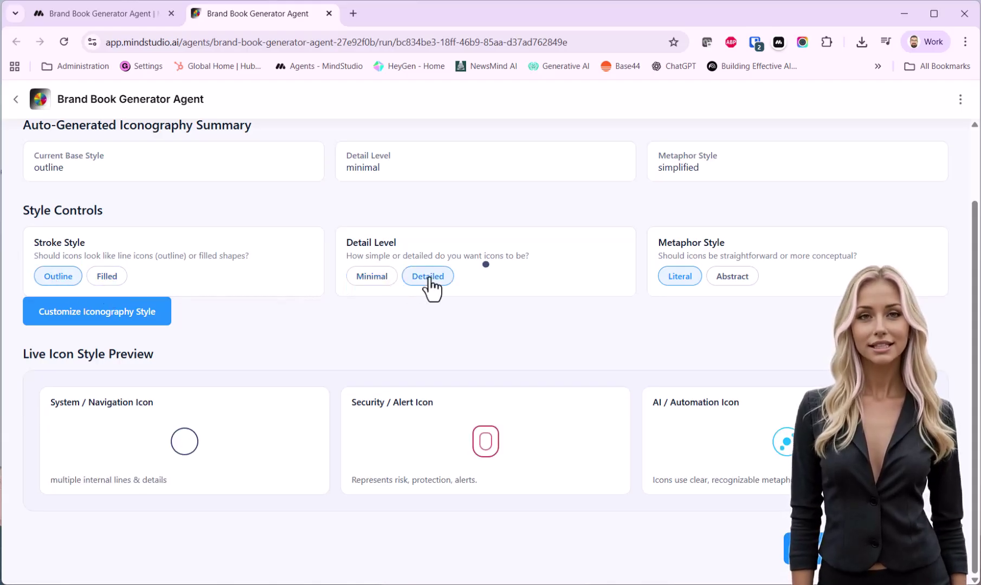
{"action": "left_click", "coordinate": [381, 278]}
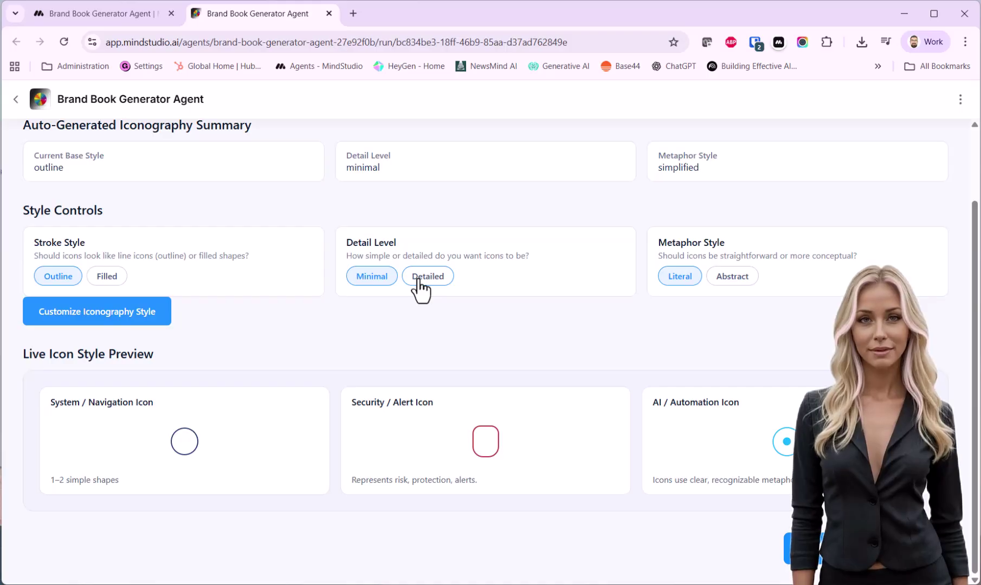
{"action": "left_click", "coordinate": [733, 277]}
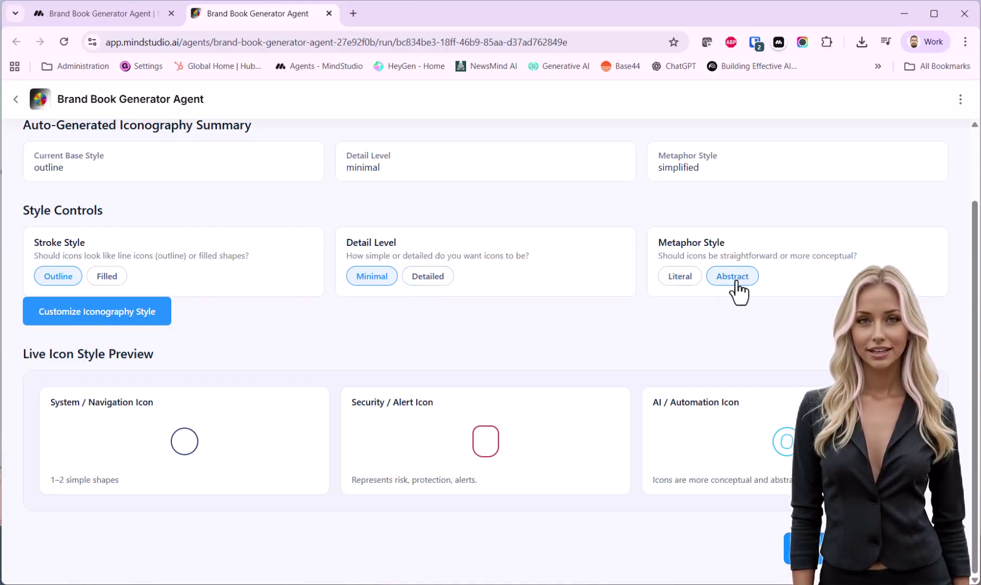
{"action": "left_click", "coordinate": [686, 279]}
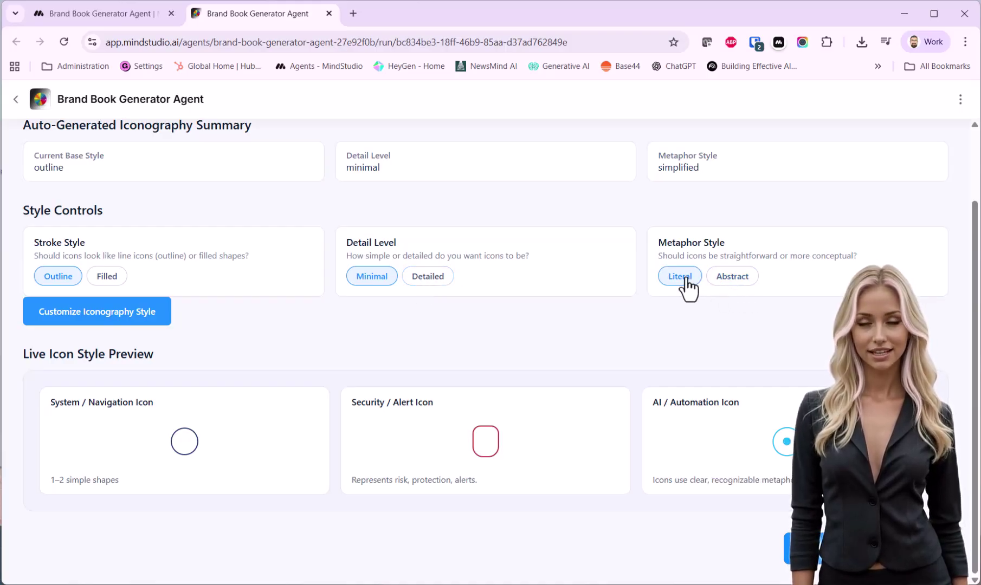
{"action": "left_click", "coordinate": [428, 276]}
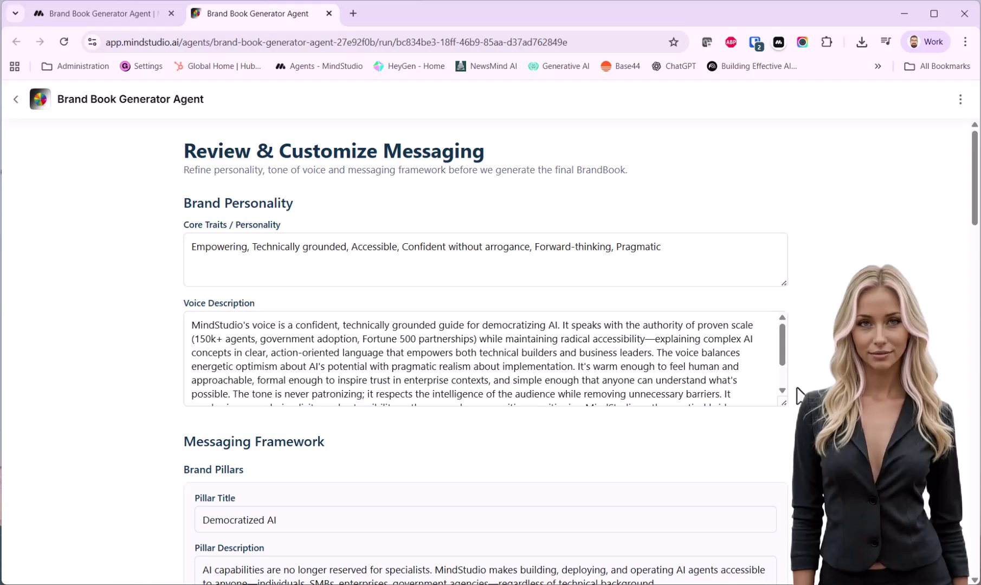
Review the brand's voice description and the brand pillars in the messaging framework.
{"action": "left_click_drag", "start_coordinate": [782, 343], "coordinate": [780, 361]}
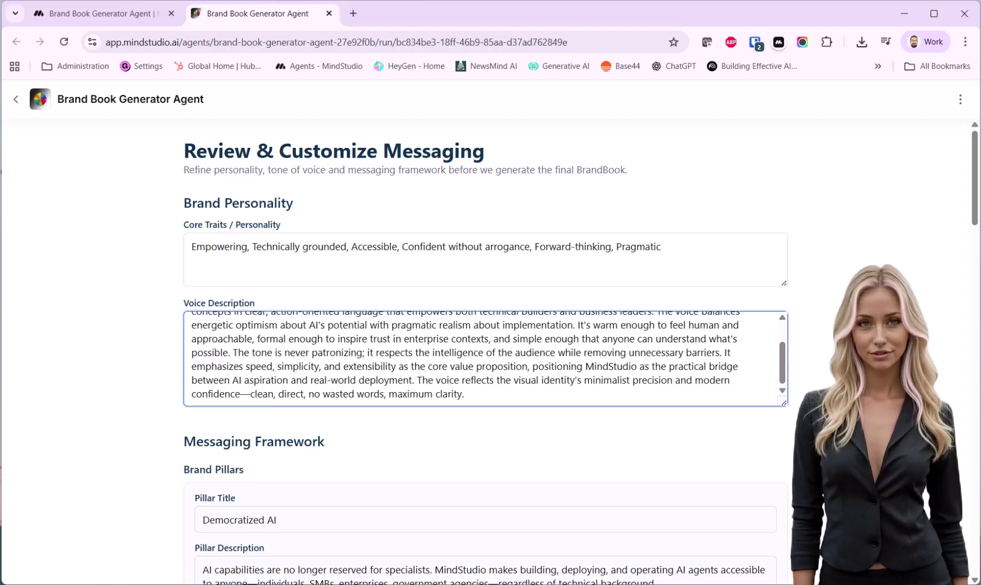
{"action": "scroll", "coordinate": [485, 352], "scroll_direction": "down", "scroll_amount": 2}
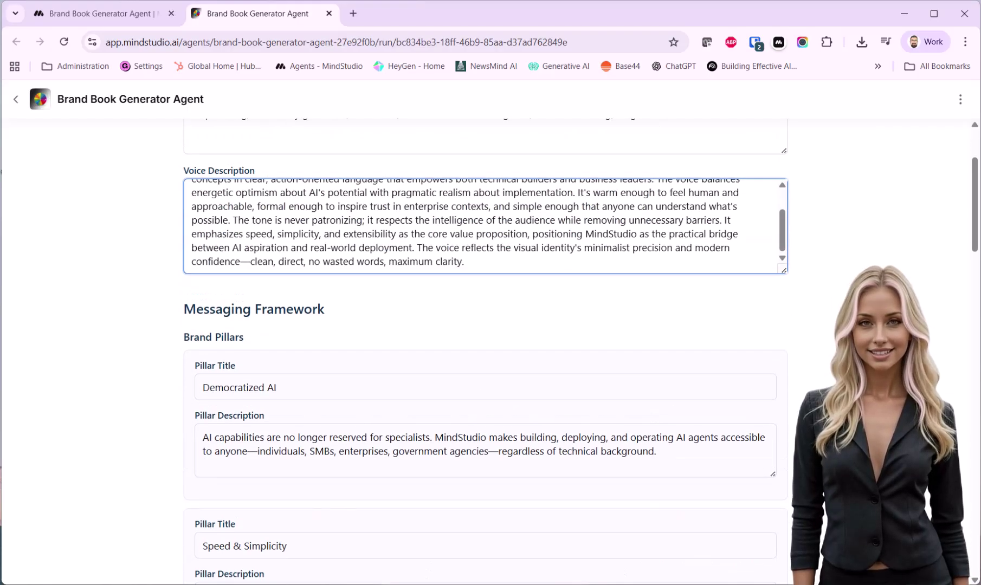
{"action": "scroll", "coordinate": [485, 352], "scroll_direction": "down", "scroll_amount": 3}
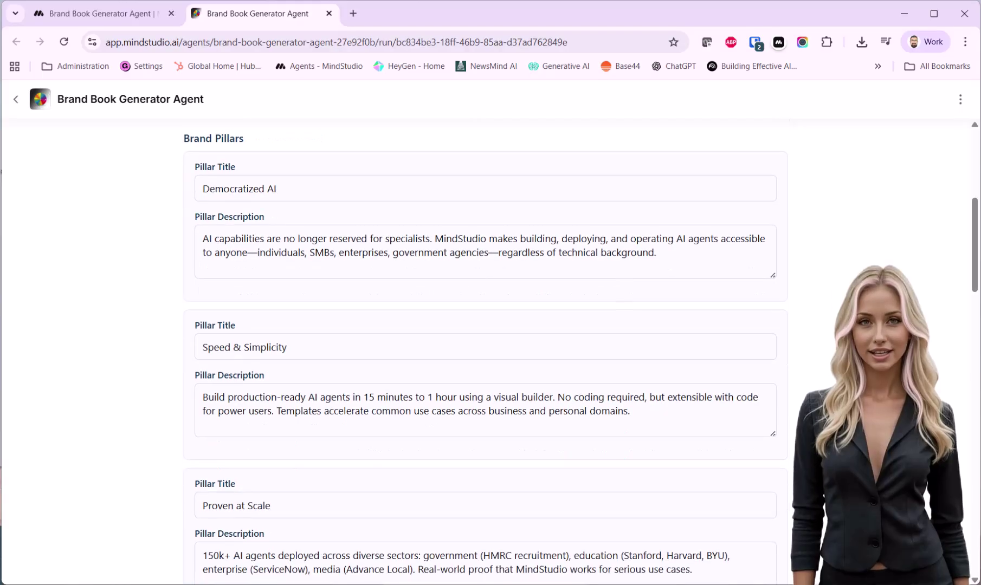
{"action": "scroll", "coordinate": [485, 352], "scroll_direction": "down", "scroll_amount": 2}
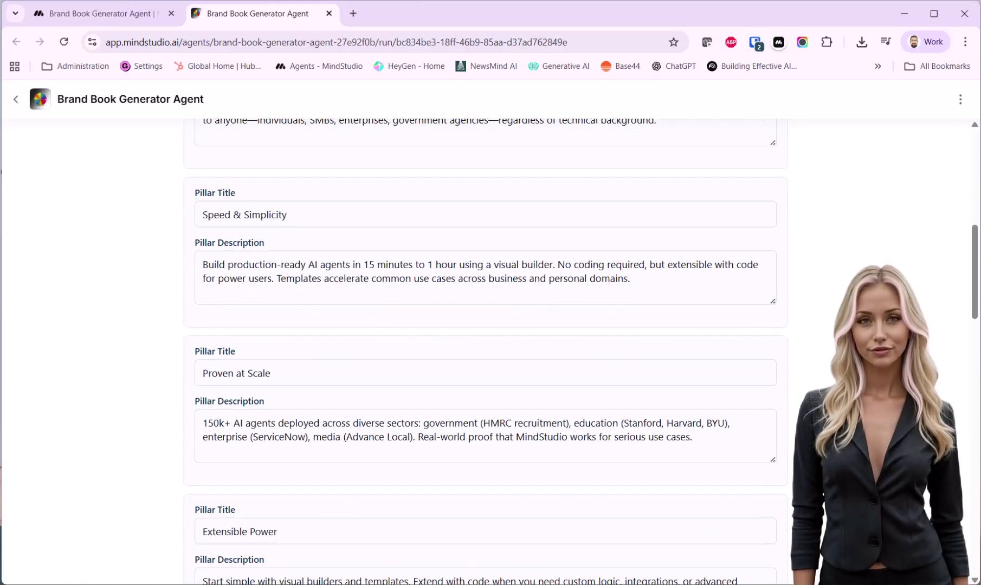
{"action": "scroll", "coordinate": [485, 352], "scroll_direction": "down", "scroll_amount": 1}
{"action": "scroll", "coordinate": [486, 353], "scroll_direction": "down", "scroll_amount": 2}
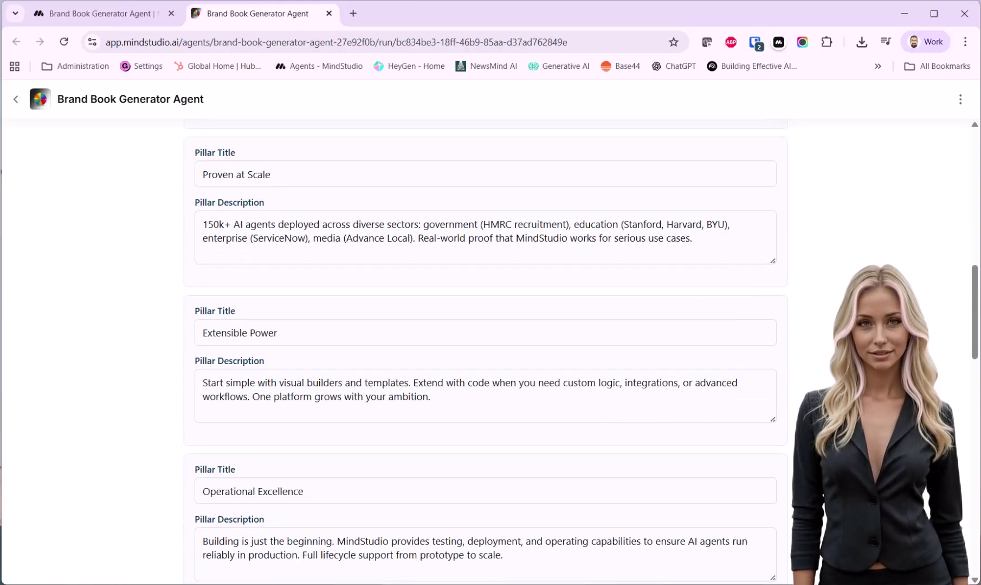
{"action": "scroll", "coordinate": [485, 353], "scroll_direction": "down", "scroll_amount": 2}
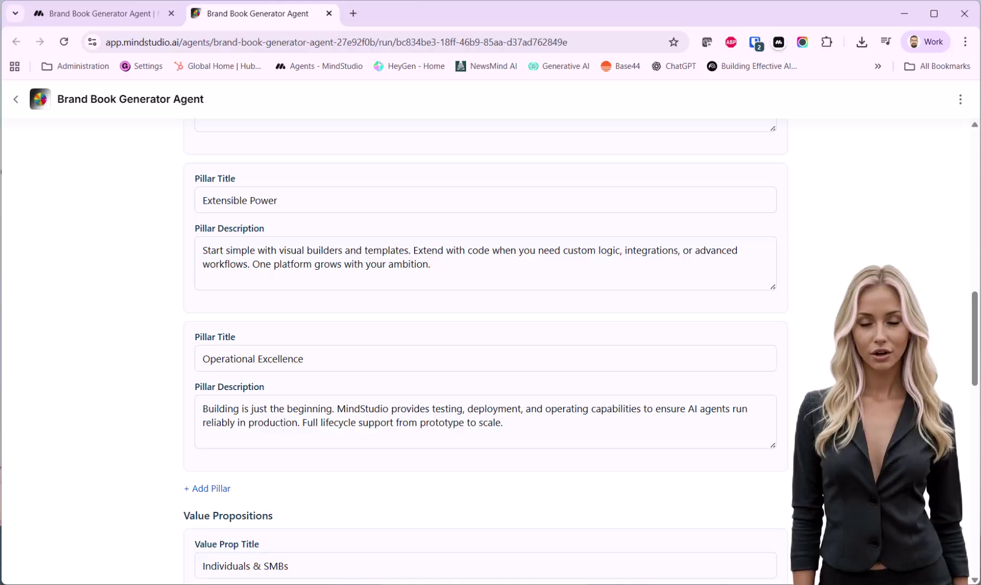
Review the value propositions, taglines and CTA microcopy examples, and save the messaging to generate the brand book.
{"action": "scroll", "coordinate": [485, 352], "scroll_direction": "down", "scroll_amount": 2}
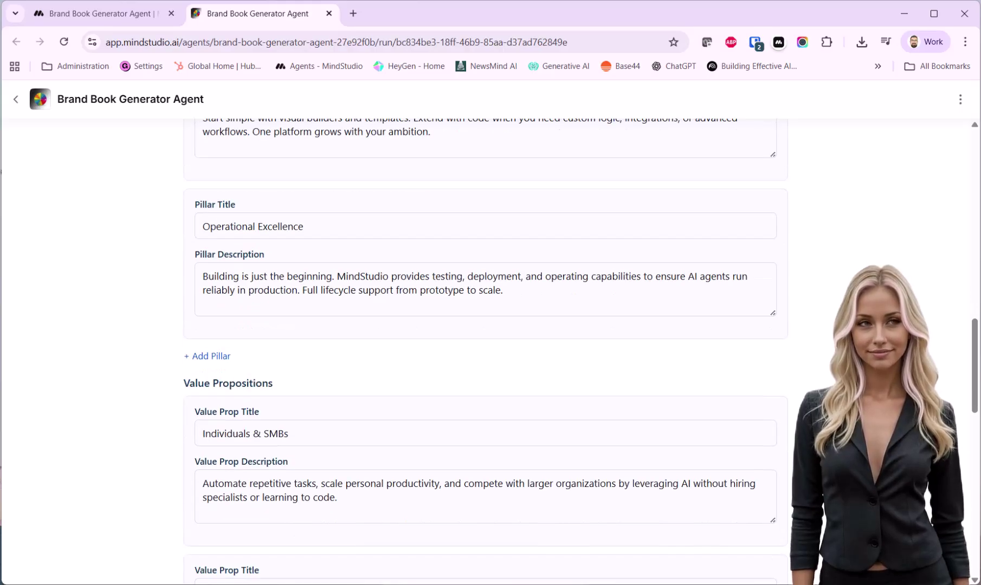
{"action": "scroll", "coordinate": [485, 352], "scroll_direction": "down", "scroll_amount": 2}
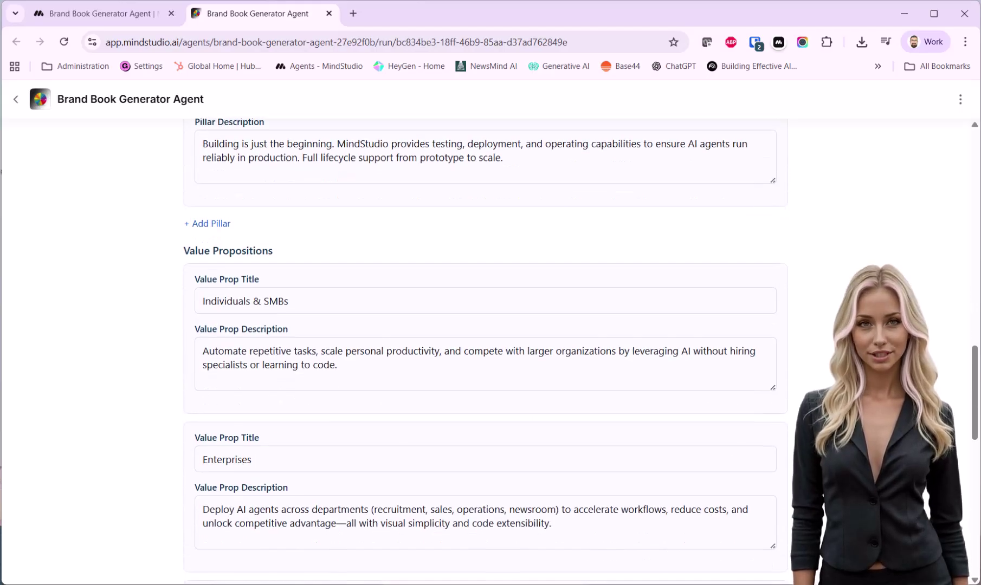
{"action": "scroll", "coordinate": [485, 352], "scroll_direction": "down", "scroll_amount": 2}
{"action": "scroll", "coordinate": [485, 352], "scroll_direction": "down", "scroll_amount": 4}
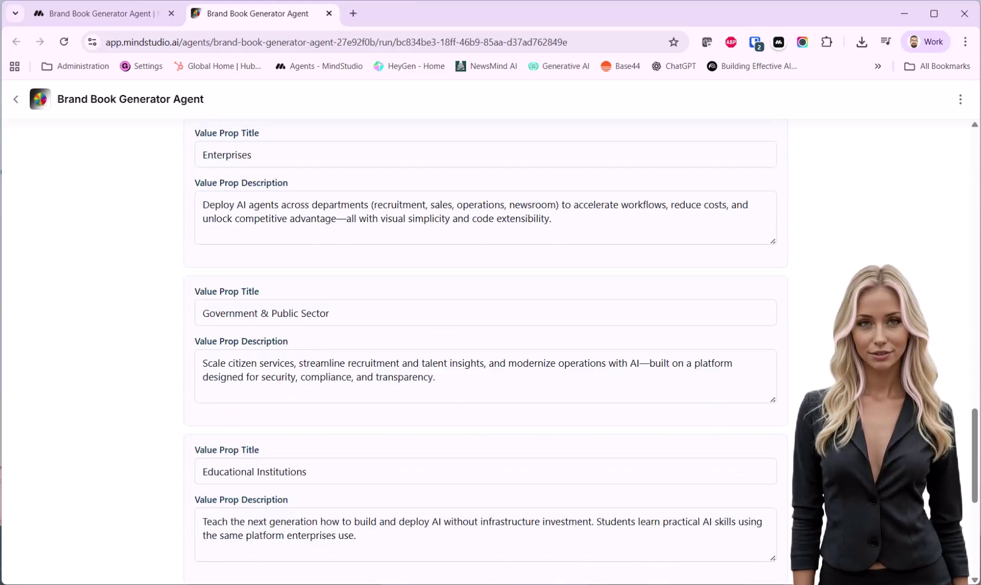
{"action": "scroll", "coordinate": [485, 352], "scroll_direction": "down", "scroll_amount": 4}
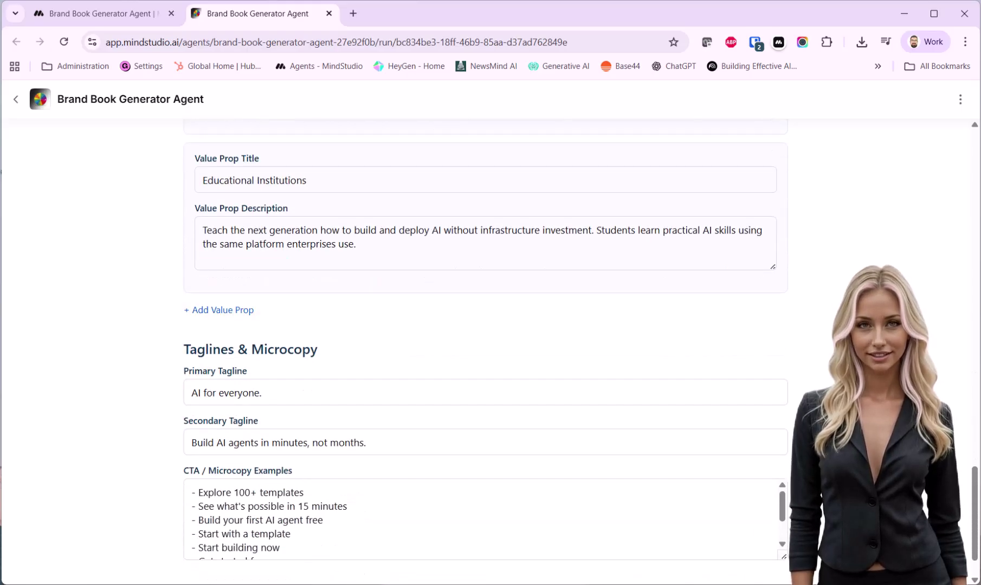
{"action": "left_click_drag", "start_coordinate": [783, 449], "coordinate": [784, 464]}
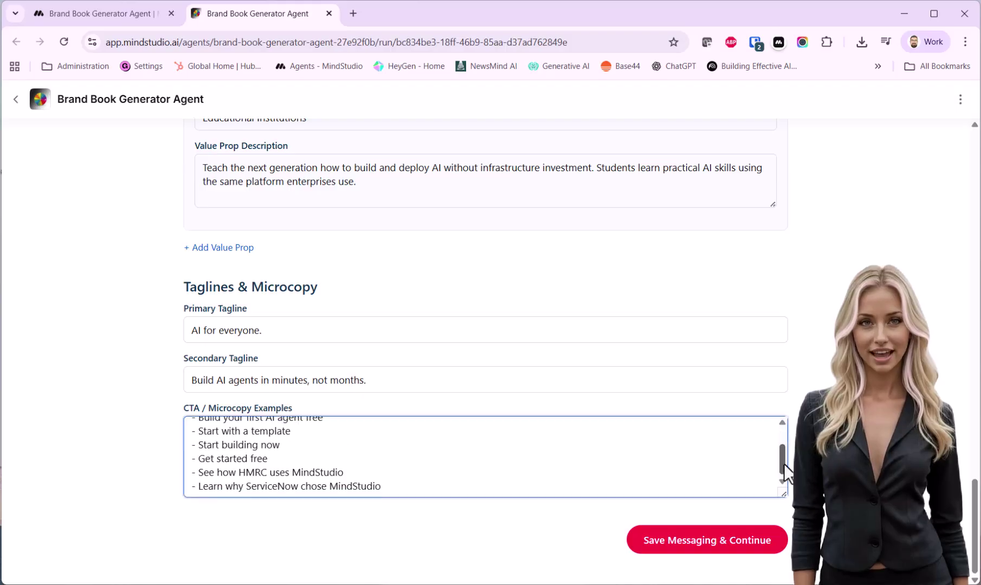
{"action": "left_click", "coordinate": [693, 544]}
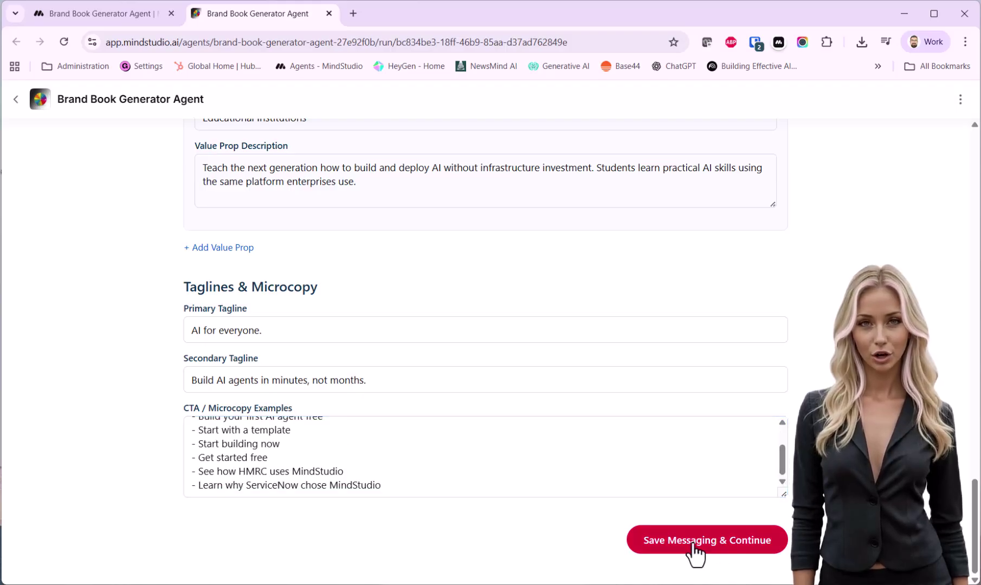
{"action": "left_click", "coordinate": [656, 541]}
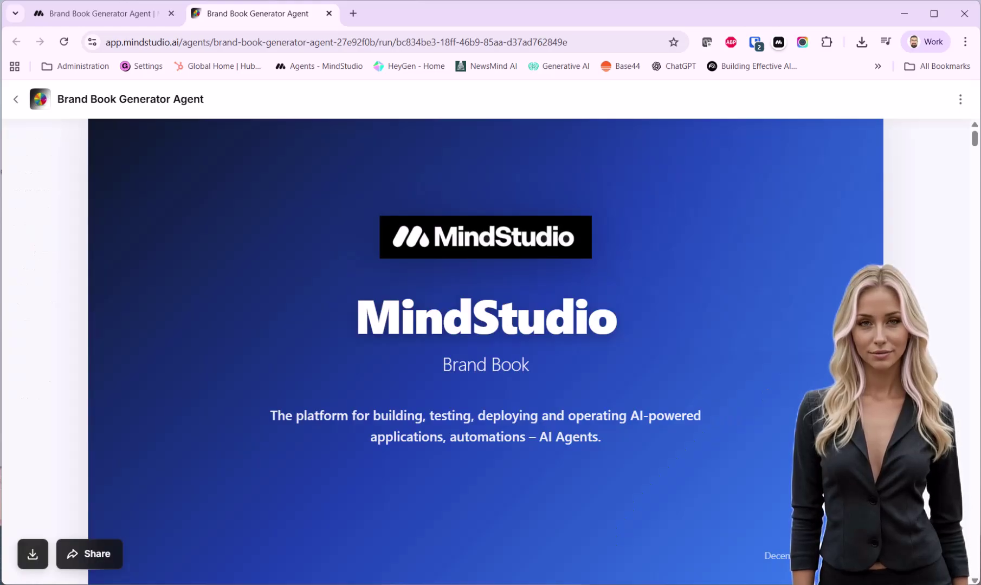
Examine the generated brand book's cover, brand overview, primary audience, core services and brand strategy sections.
{"action": "scroll", "coordinate": [486, 352], "scroll_direction": "down", "scroll_amount": 7}
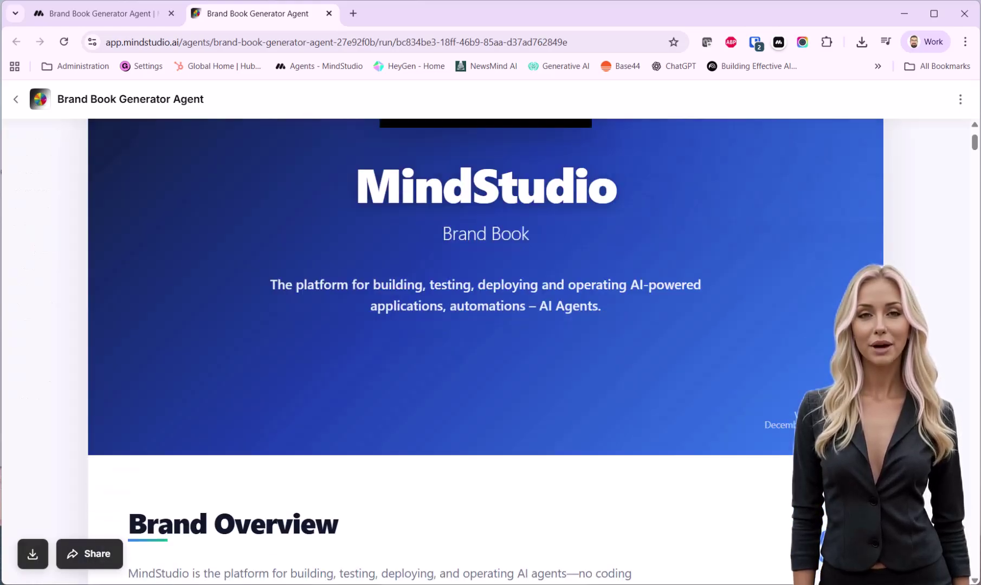
{"action": "scroll", "coordinate": [486, 353], "scroll_direction": "down", "scroll_amount": 7}
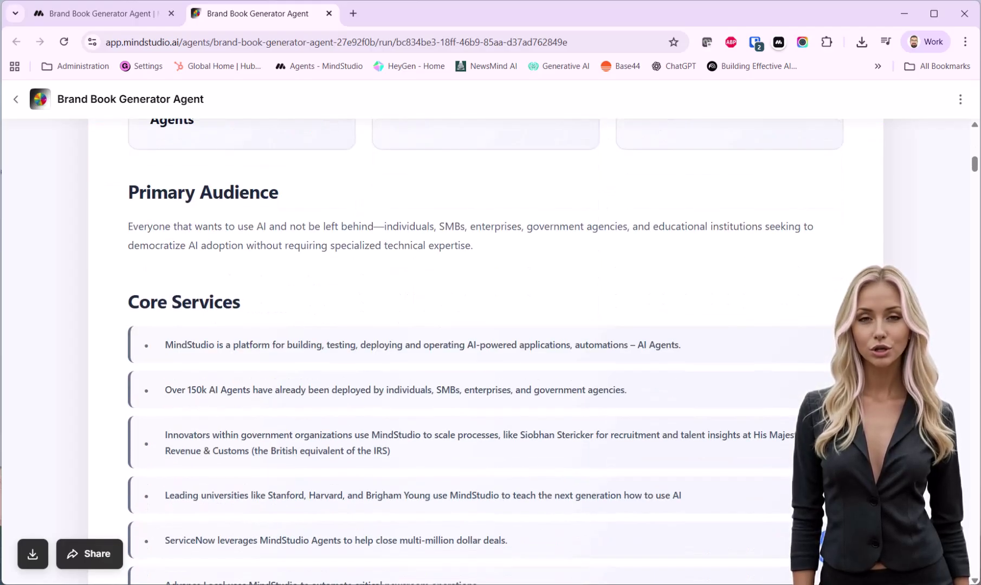
{"action": "scroll", "coordinate": [486, 352], "scroll_direction": "down", "scroll_amount": 1}
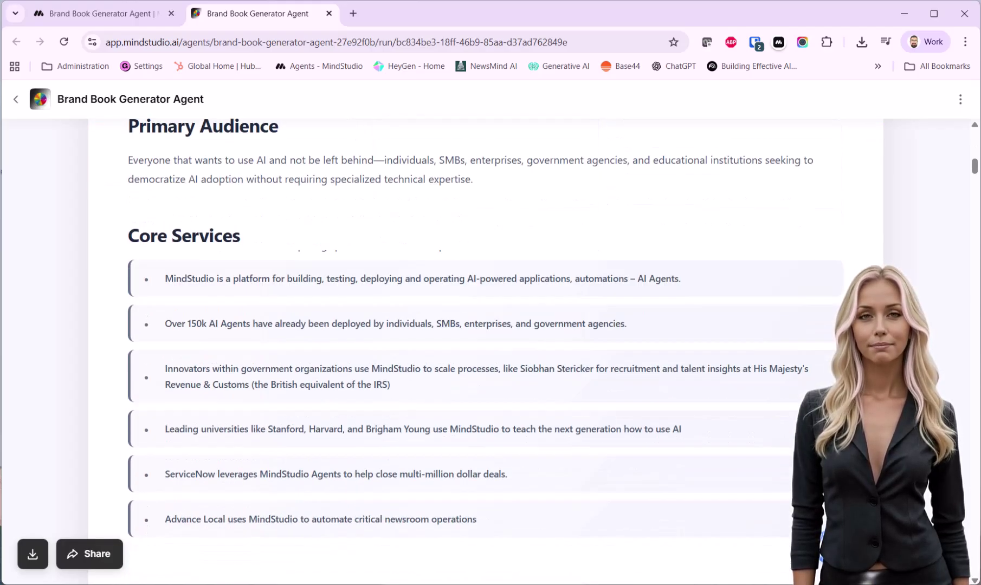
{"action": "scroll", "coordinate": [486, 352], "scroll_direction": "down", "scroll_amount": 8}
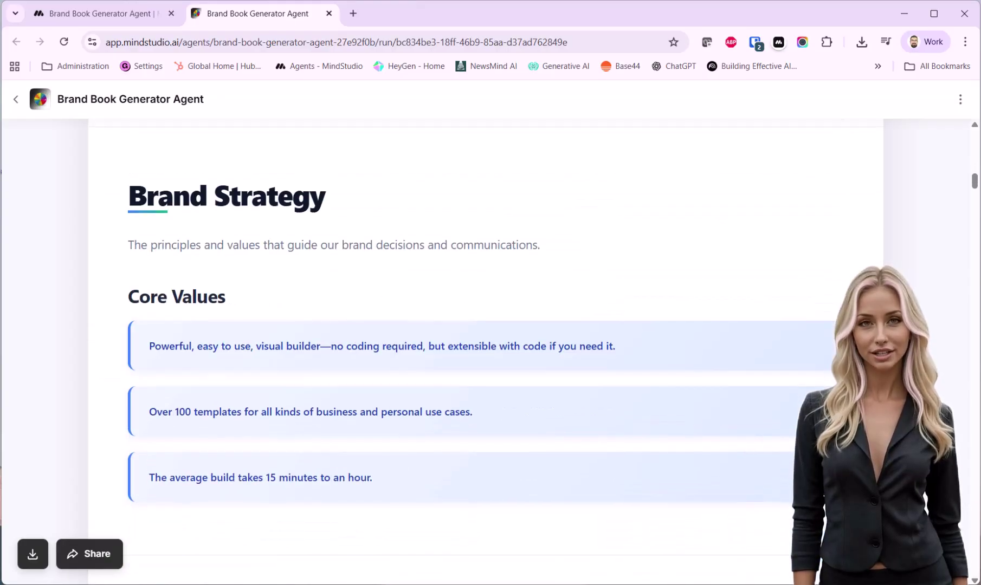
Examine the brand book's color palette, color usage guidelines, font specimens and typography guidelines.
{"action": "scroll", "coordinate": [486, 352], "scroll_direction": "down", "scroll_amount": 14}
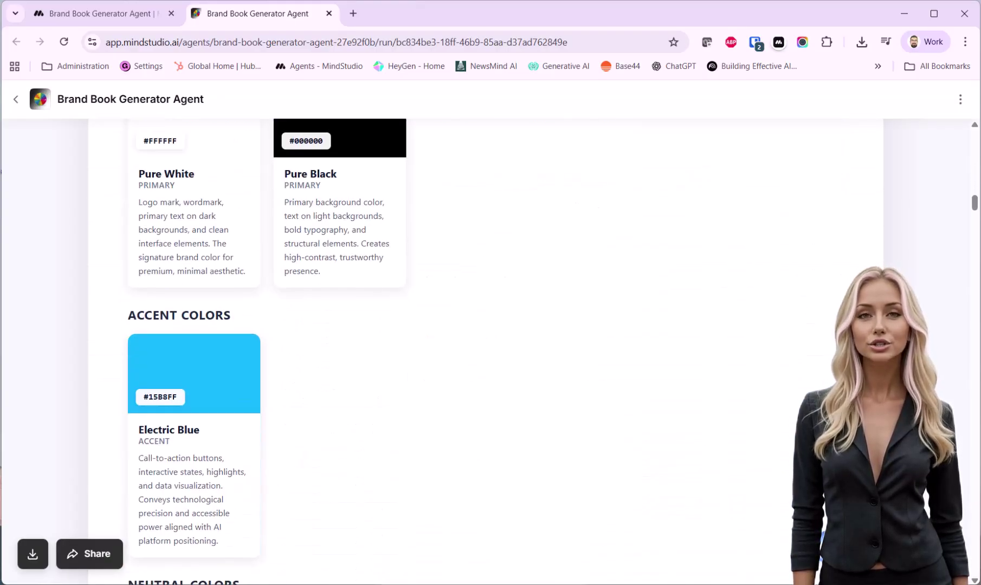
{"action": "scroll", "coordinate": [485, 352], "scroll_direction": "down", "scroll_amount": 4}
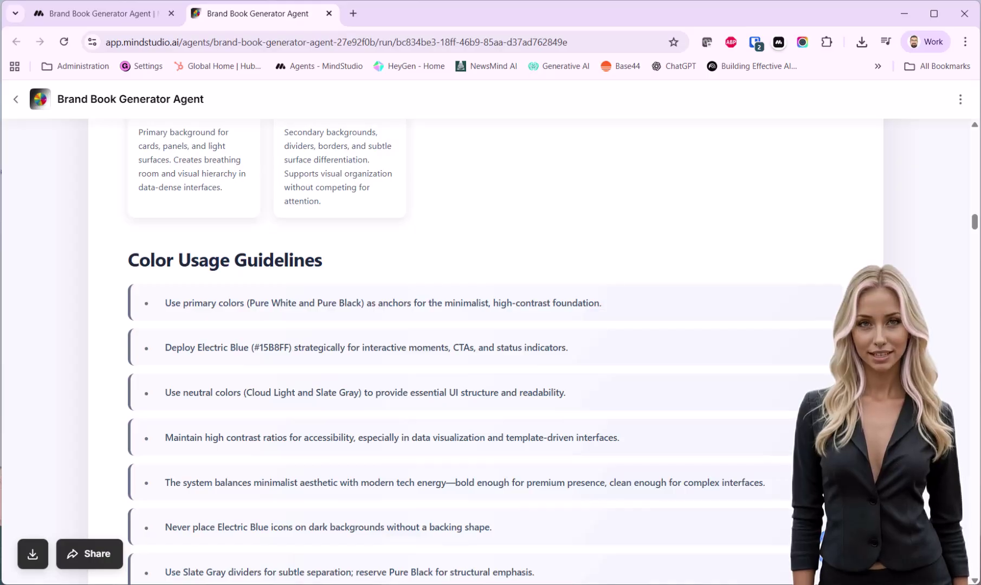
{"action": "scroll", "coordinate": [485, 352], "scroll_direction": "down", "scroll_amount": 10}
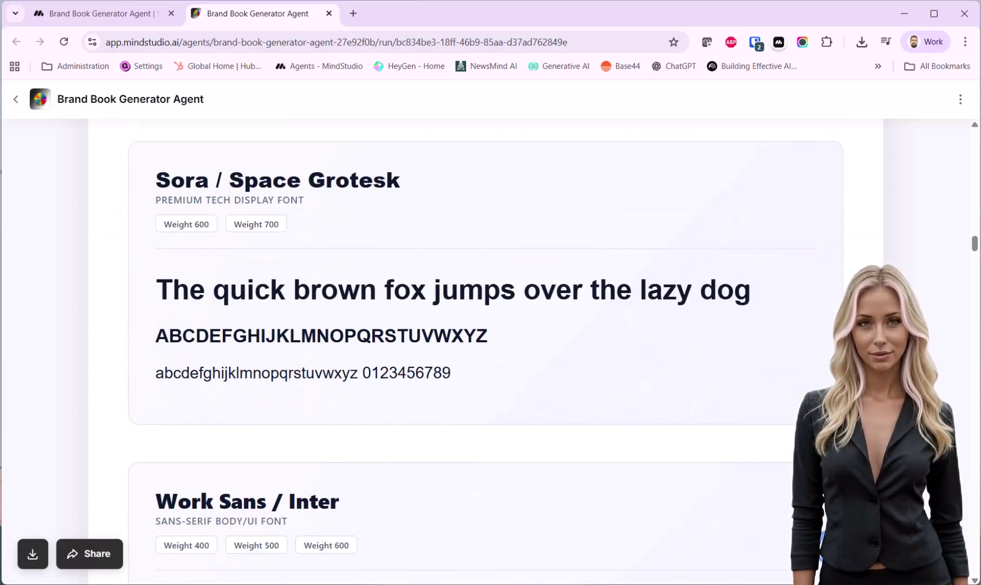
{"action": "scroll", "coordinate": [485, 352], "scroll_direction": "down", "scroll_amount": 11}
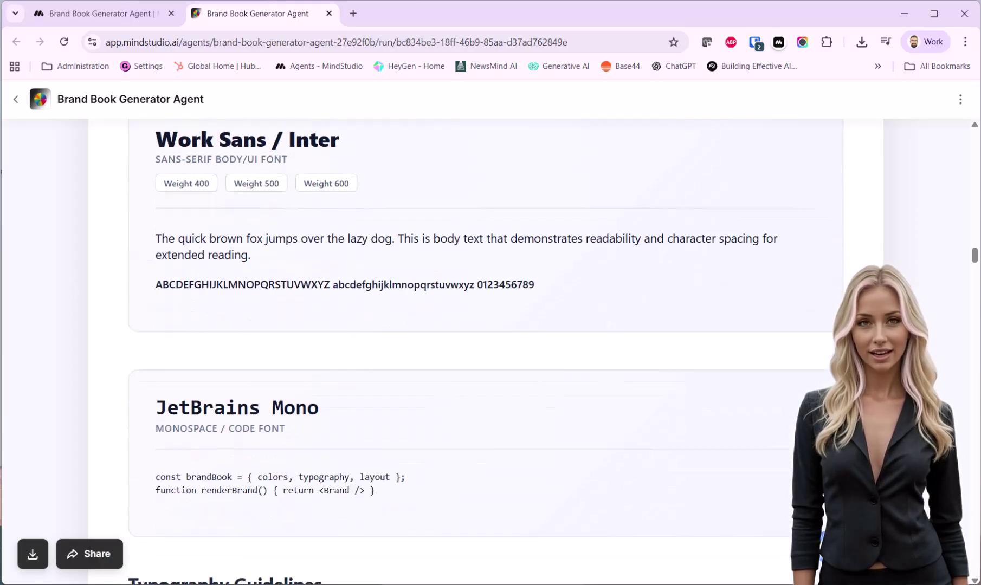
{"action": "scroll", "coordinate": [485, 352], "scroll_direction": "down", "scroll_amount": 1}
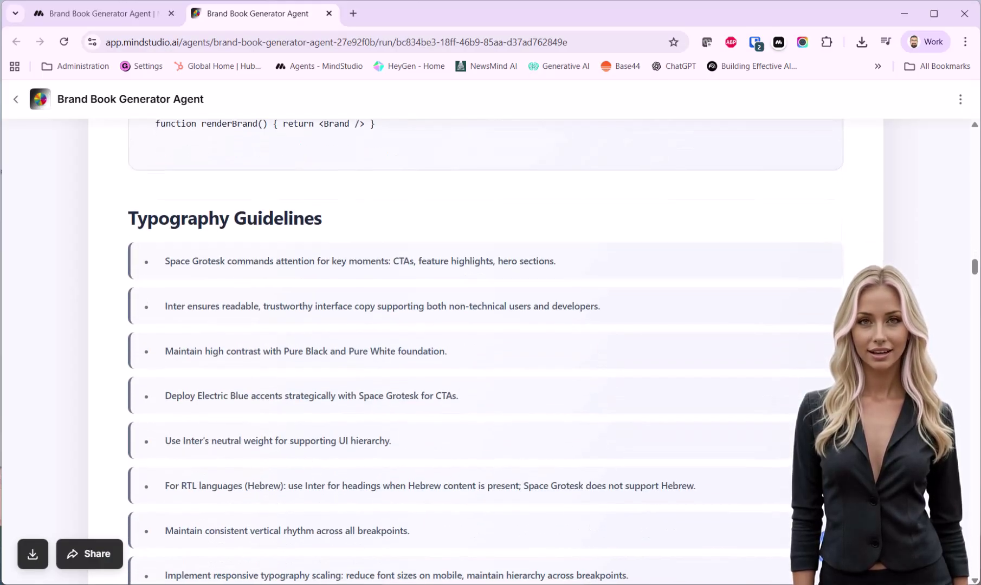
Examine the Layout & Spacing section, covering the grid, breakpoints, spacing rules, do's and don'ts, and common layout patterns.
{"action": "scroll", "coordinate": [486, 352], "scroll_direction": "down", "scroll_amount": 12}
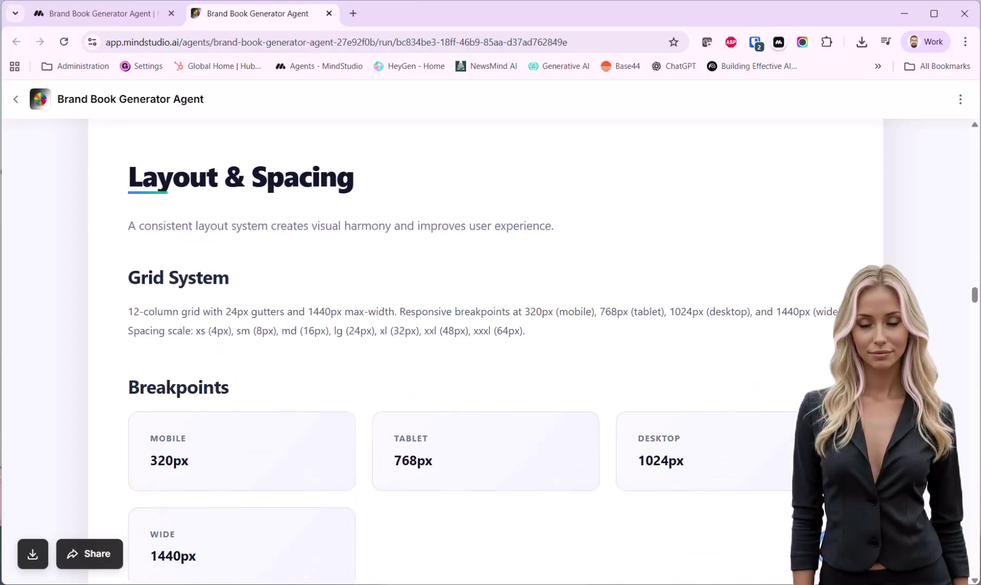
{"action": "scroll", "coordinate": [486, 352], "scroll_direction": "down", "scroll_amount": 1}
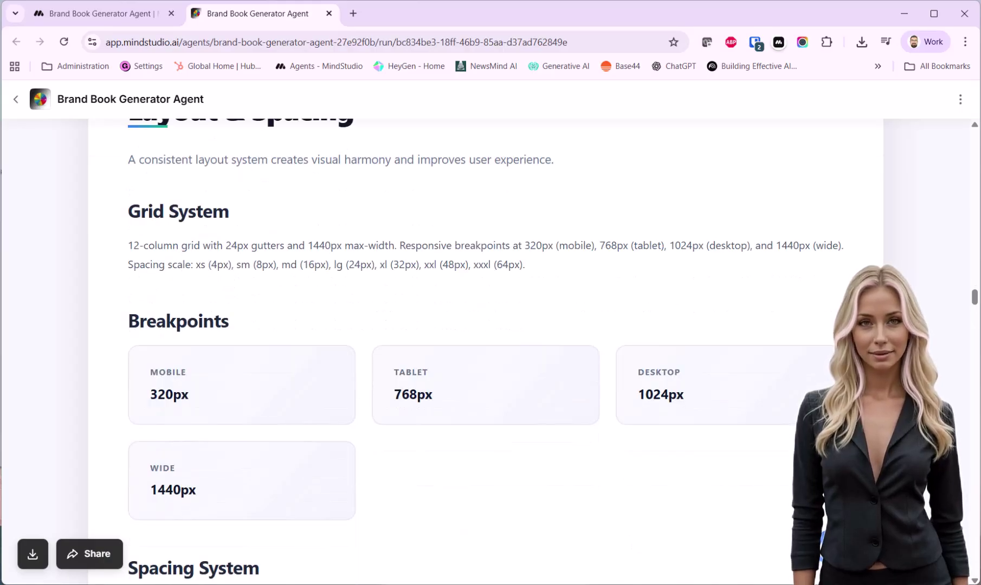
{"action": "scroll", "coordinate": [485, 352], "scroll_direction": "down", "scroll_amount": 9}
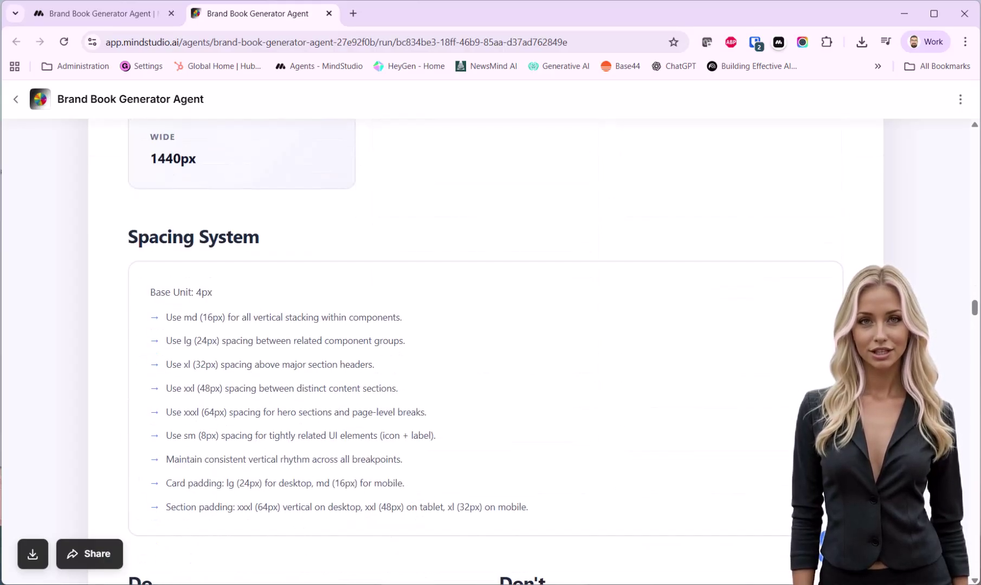
{"action": "scroll", "coordinate": [486, 352], "scroll_direction": "down", "scroll_amount": 2}
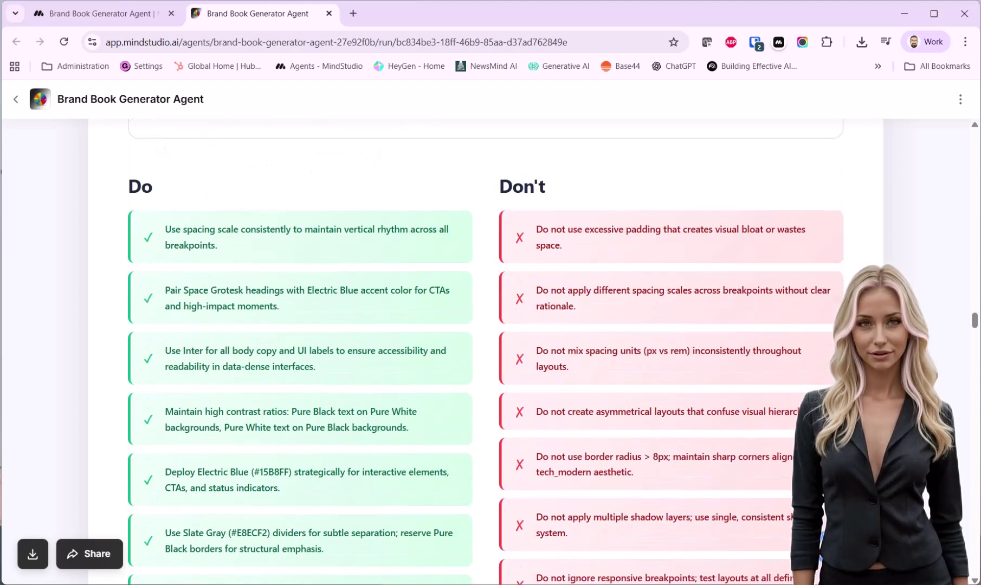
{"action": "scroll", "coordinate": [486, 352], "scroll_direction": "down", "scroll_amount": 12}
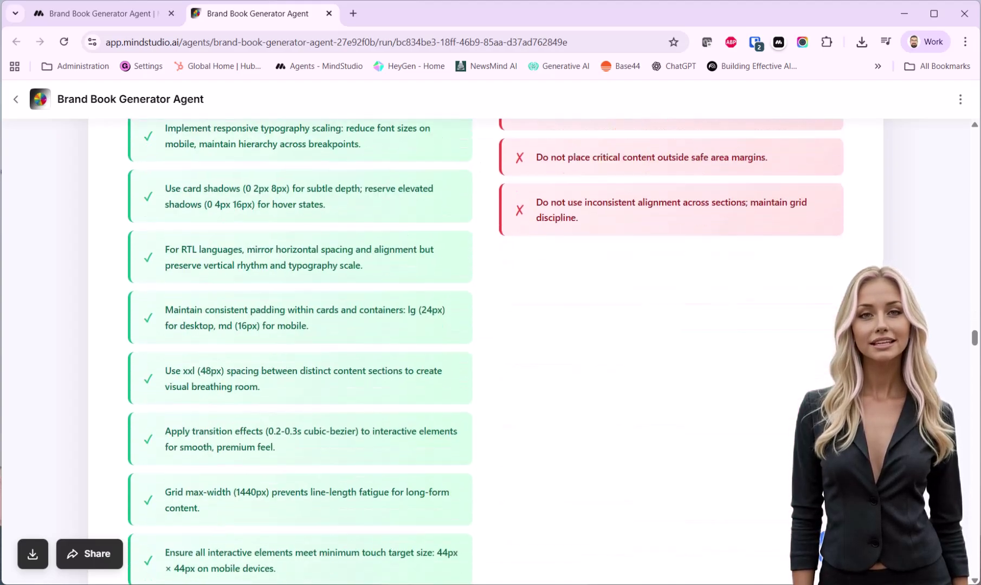
{"action": "scroll", "coordinate": [486, 352], "scroll_direction": "down", "scroll_amount": 4}
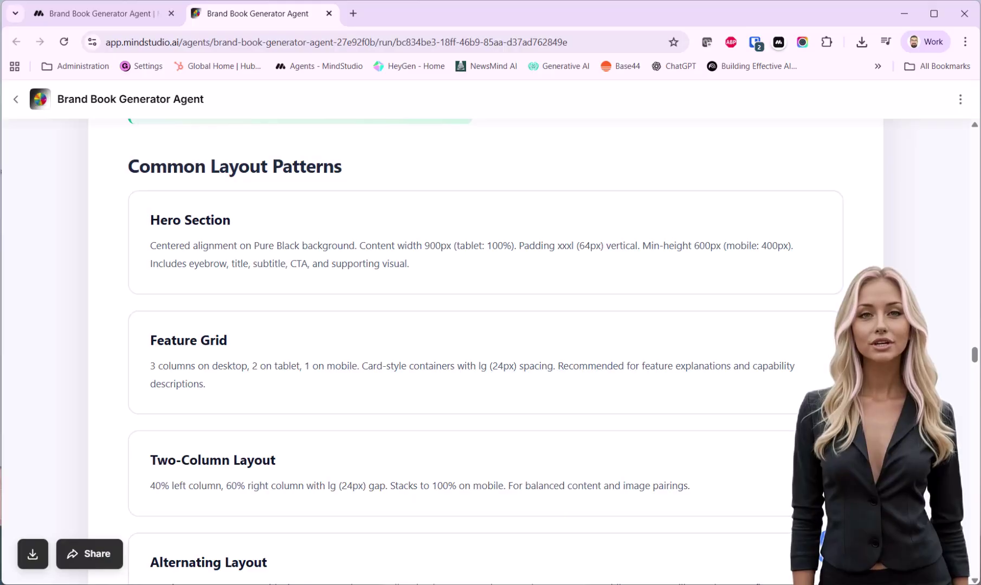
{"action": "scroll", "coordinate": [485, 353], "scroll_direction": "down", "scroll_amount": 1}
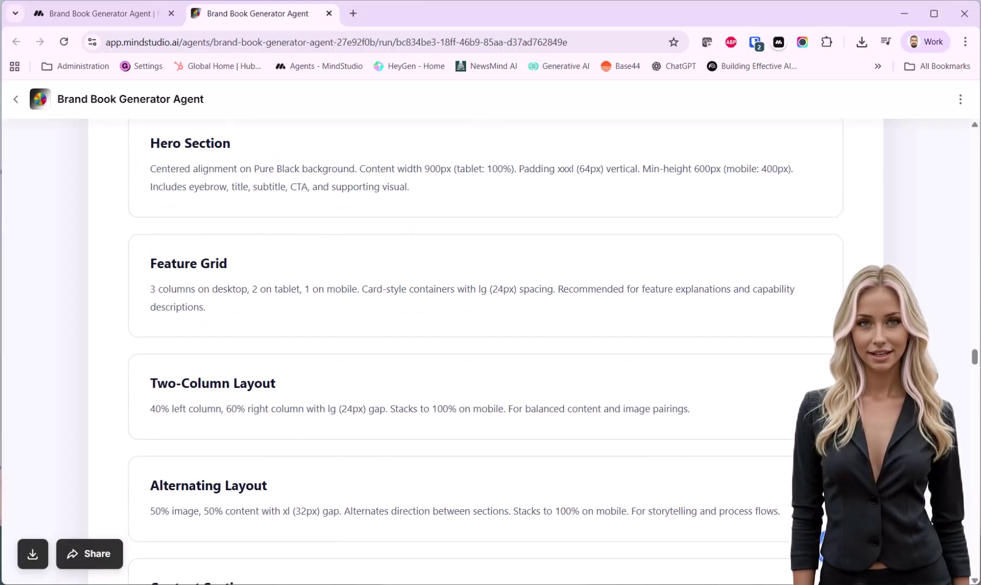
Examine the Iconography section's base style, stroke and corner rules, usage domains, and do's and don'ts.
{"action": "scroll", "coordinate": [485, 352], "scroll_direction": "down", "scroll_amount": 11}
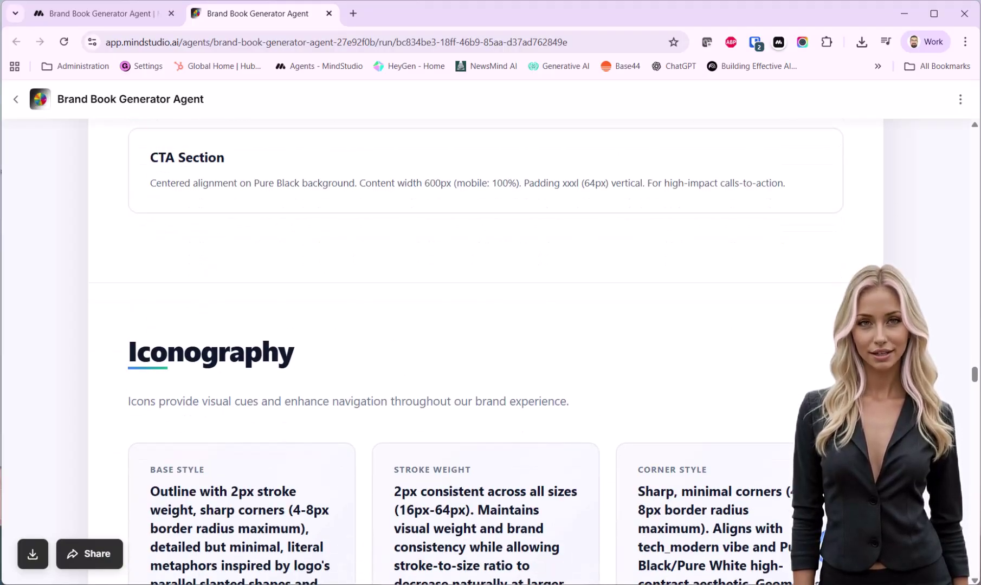
{"action": "scroll", "coordinate": [485, 352], "scroll_direction": "down", "scroll_amount": 5}
{"action": "scroll", "coordinate": [485, 352], "scroll_direction": "down", "scroll_amount": 2}
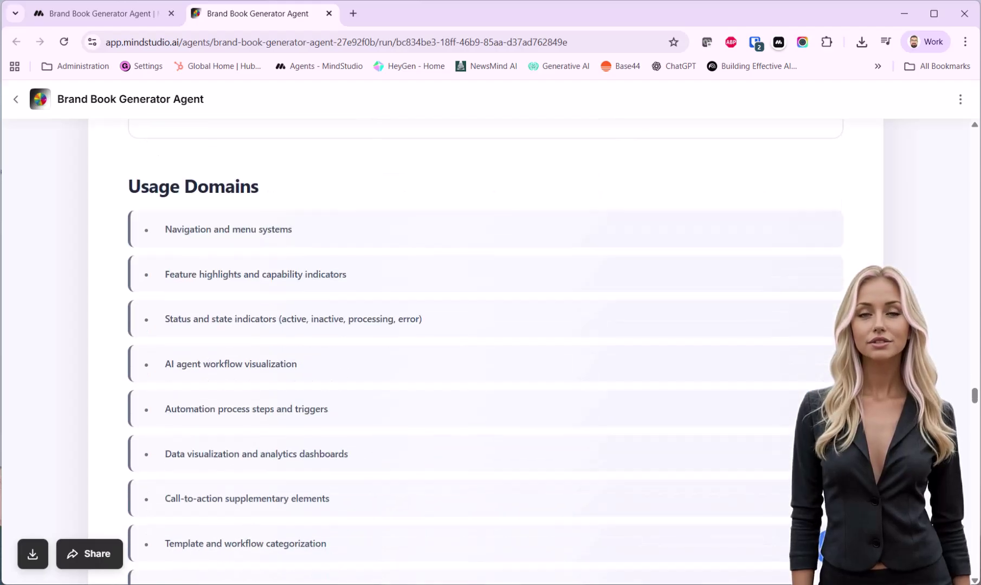
{"action": "scroll", "coordinate": [485, 353], "scroll_direction": "down", "scroll_amount": 7}
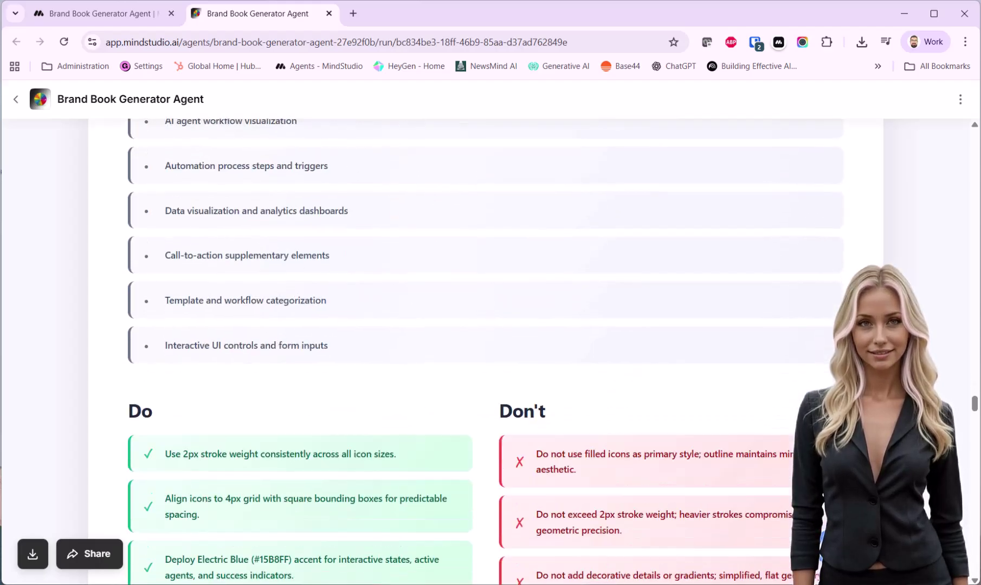